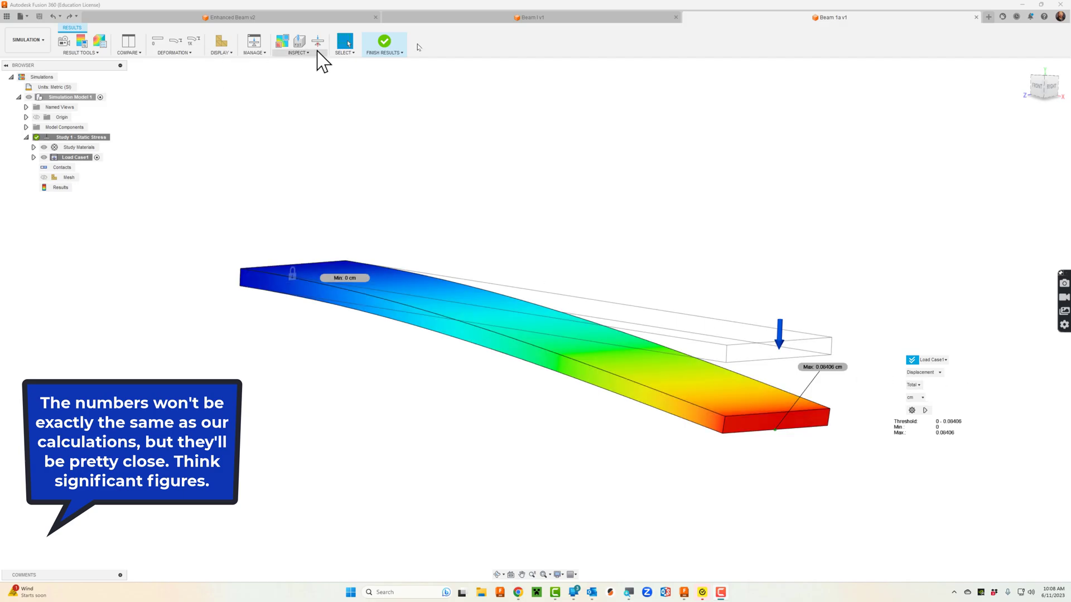
Create a new blank design and start a sketch on the base plane
click(990, 19)
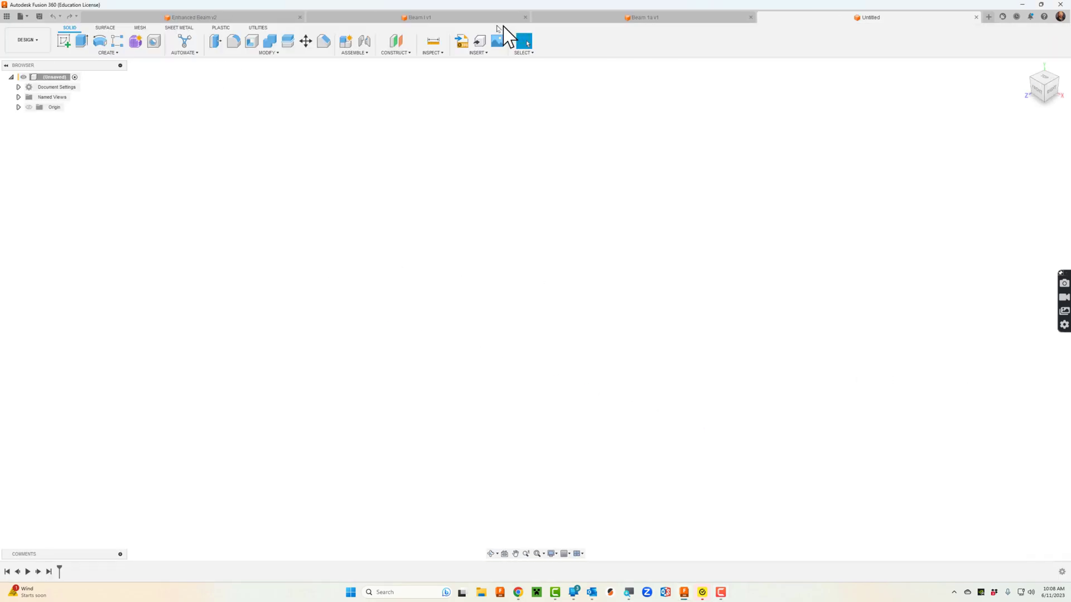
click(20, 17)
click(28, 36)
click(63, 42)
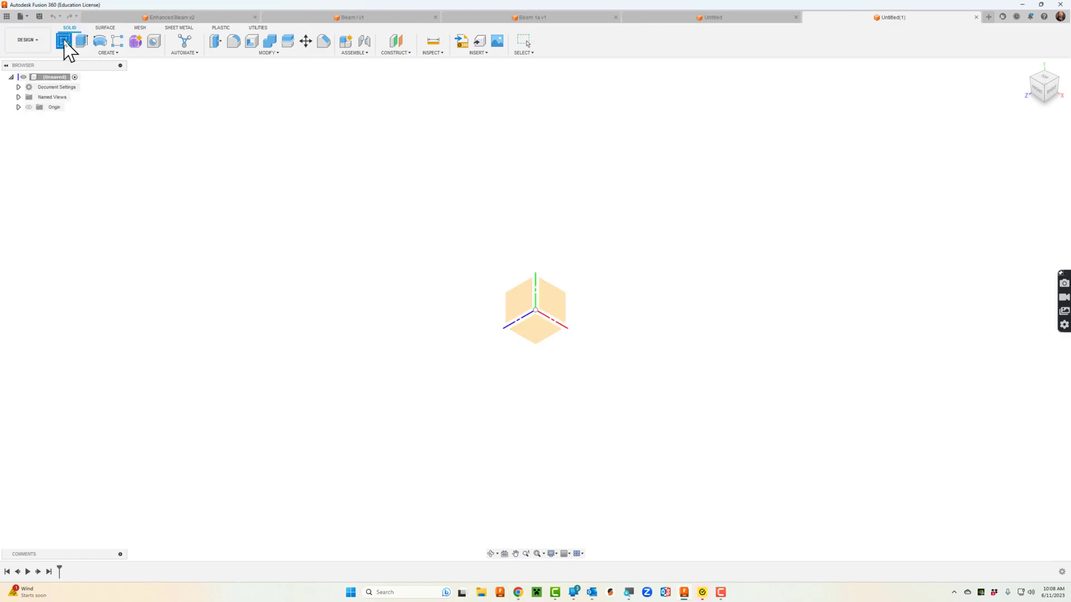
click(535, 292)
Change the document units from inches to meters in Document Settings
click(19, 87)
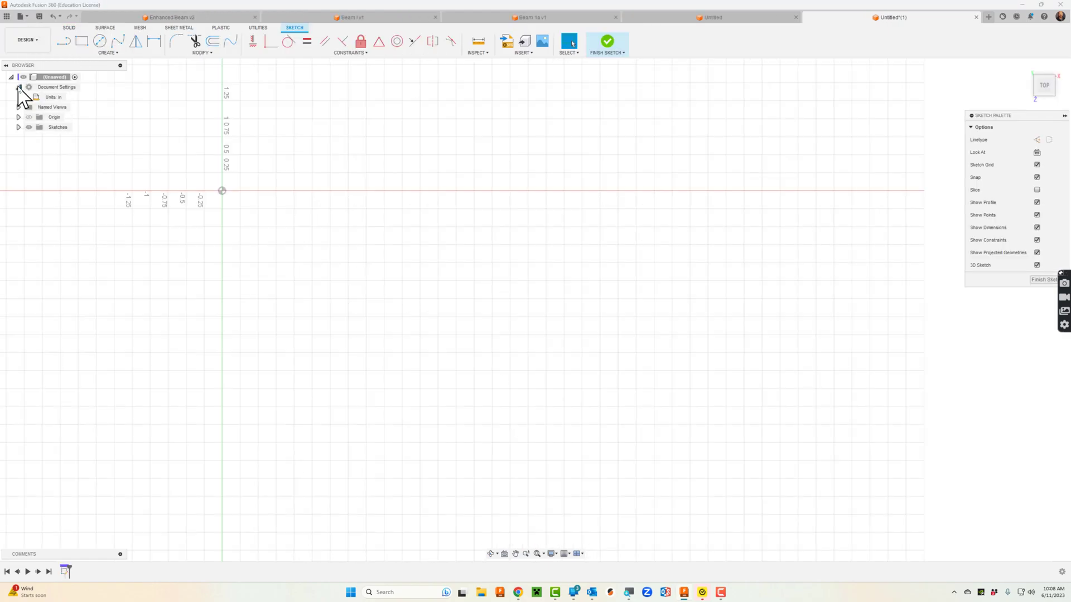
click(71, 97)
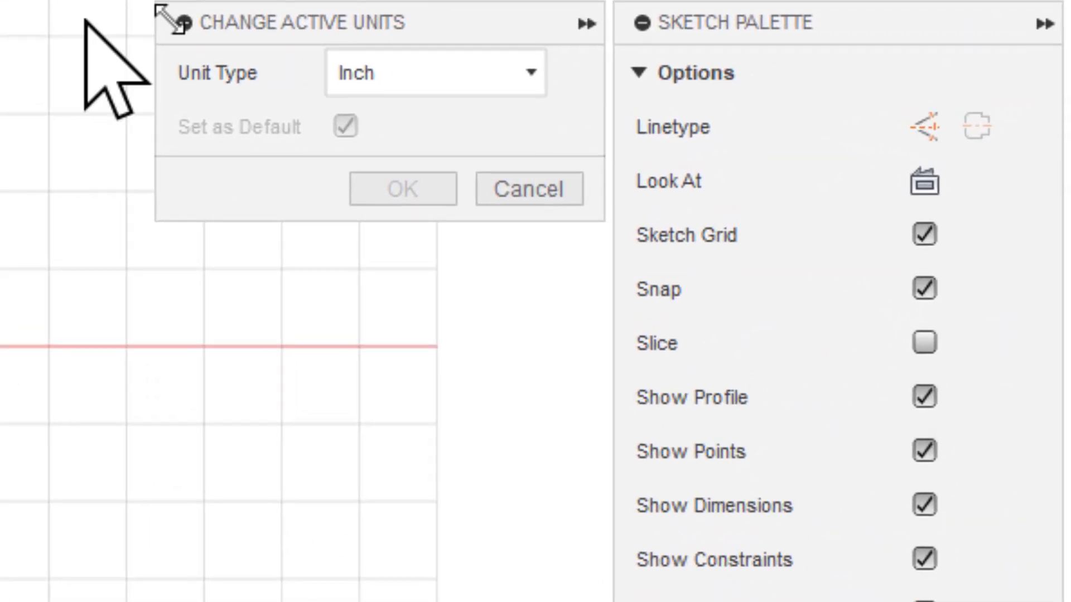
click(423, 74)
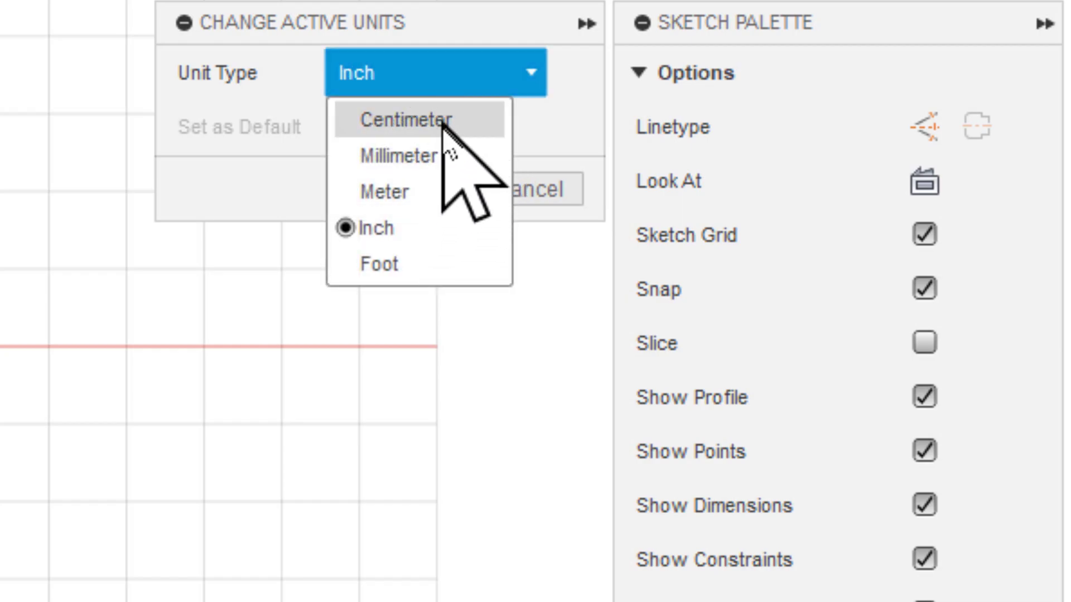
click(424, 191)
click(424, 191)
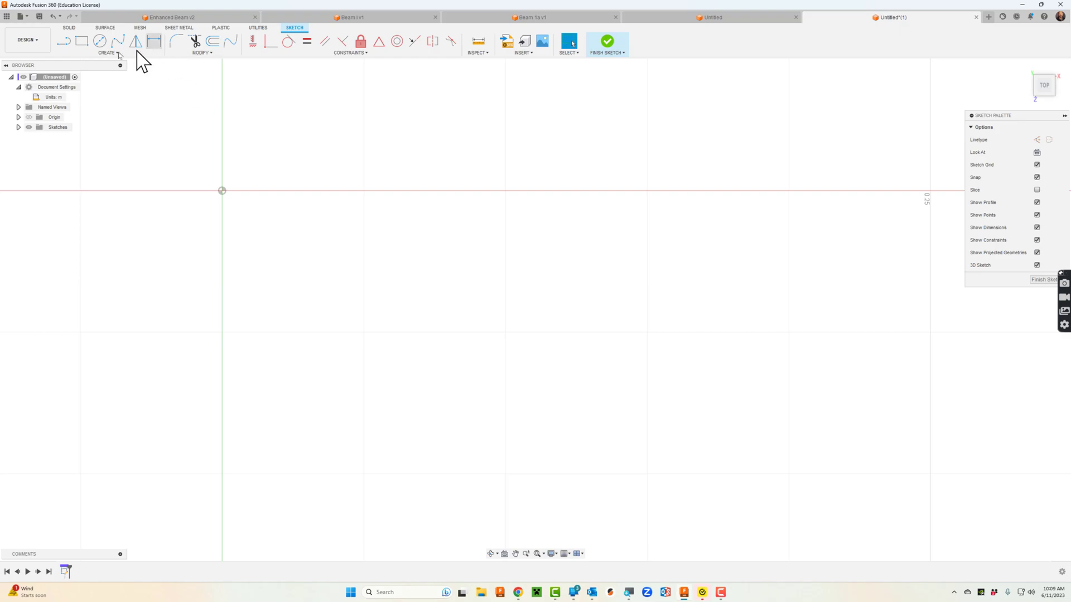
Draw a rectangle from the origin with a 5 m width
click(81, 42)
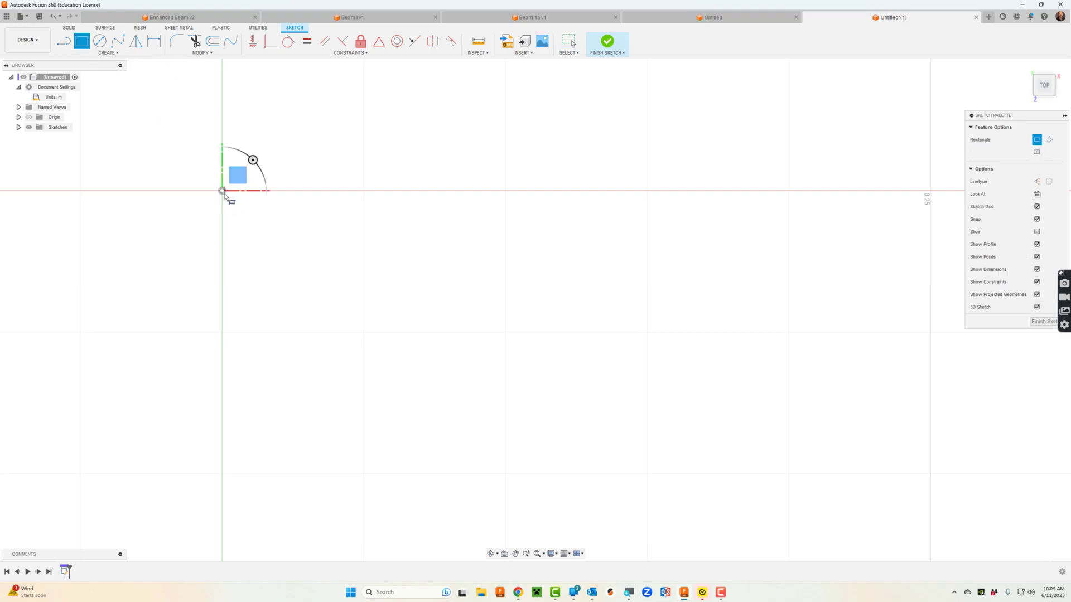
click(222, 191)
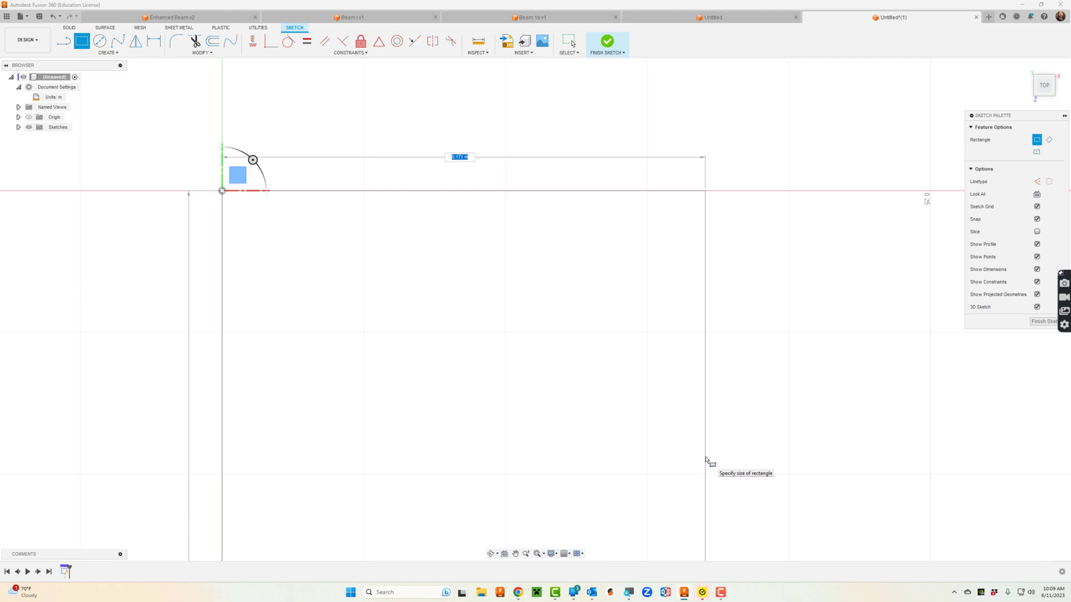
key(Return)
key(Escape)
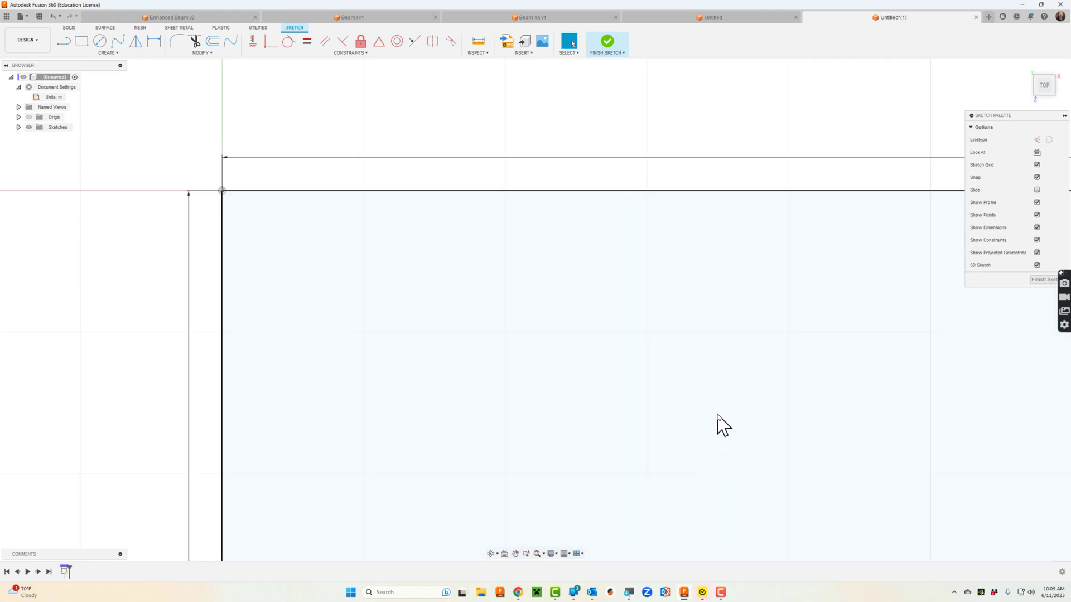
Extrude the rectangle profile 0.25 m into a solid beam
key(e)
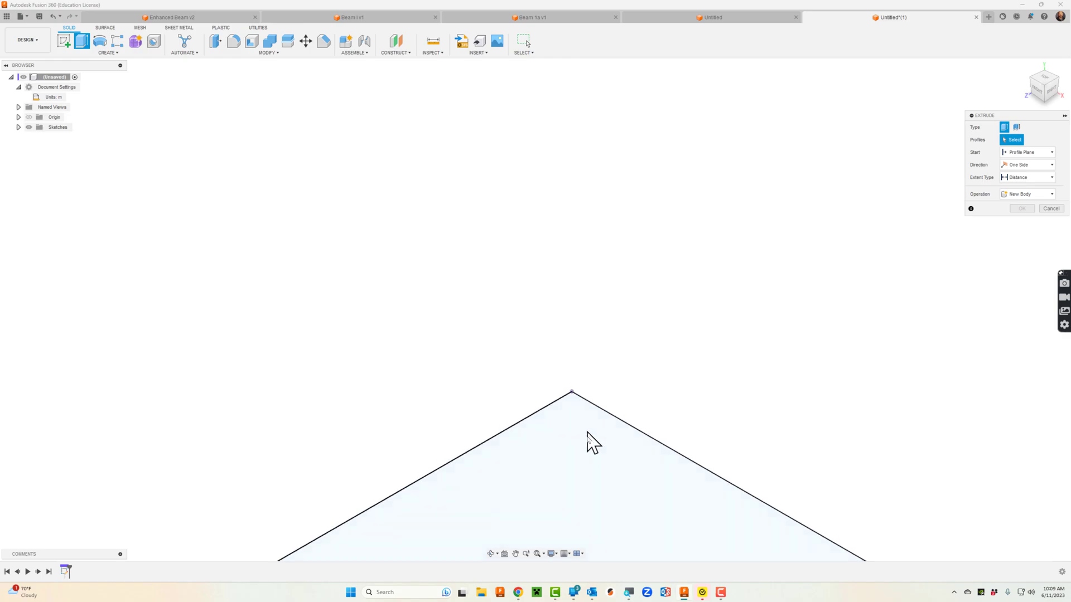
click(588, 435)
key(Return)
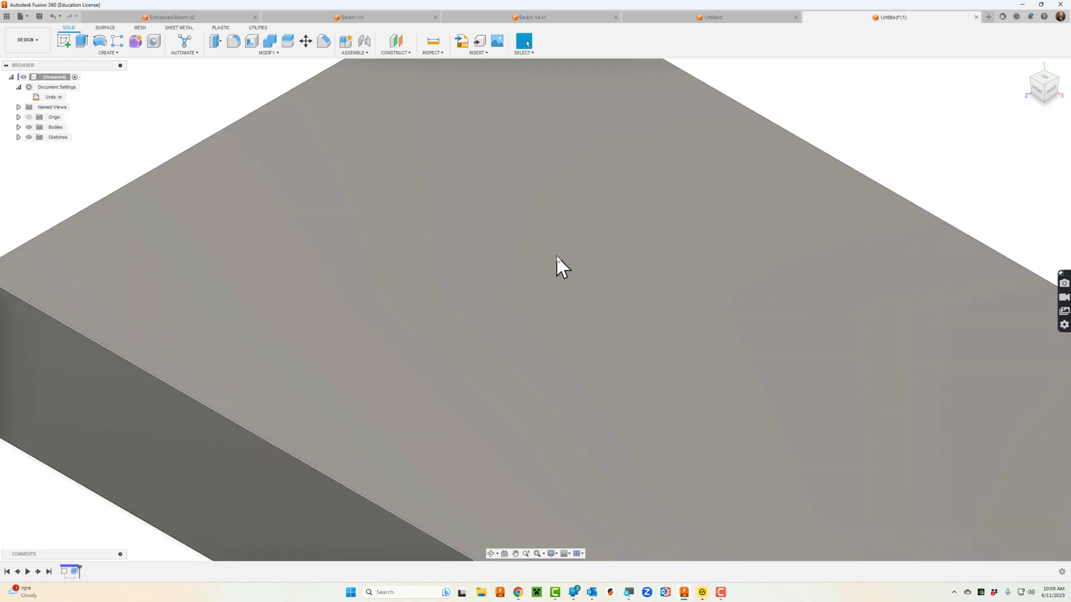
scroll(556, 254, down, 5)
scroll(556, 252, down, 3)
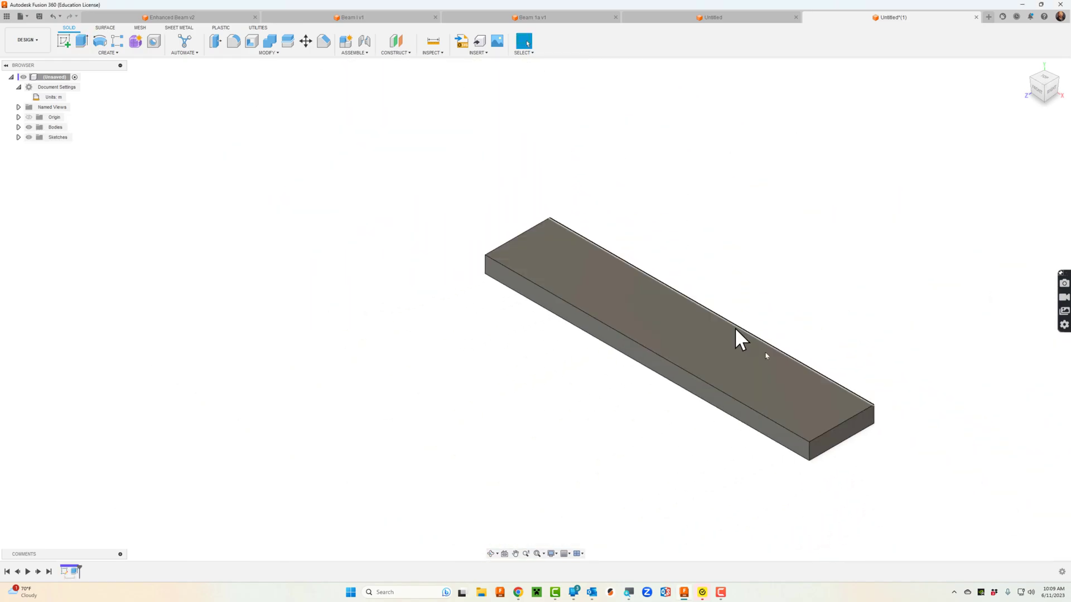
scroll(907, 487, up, 2)
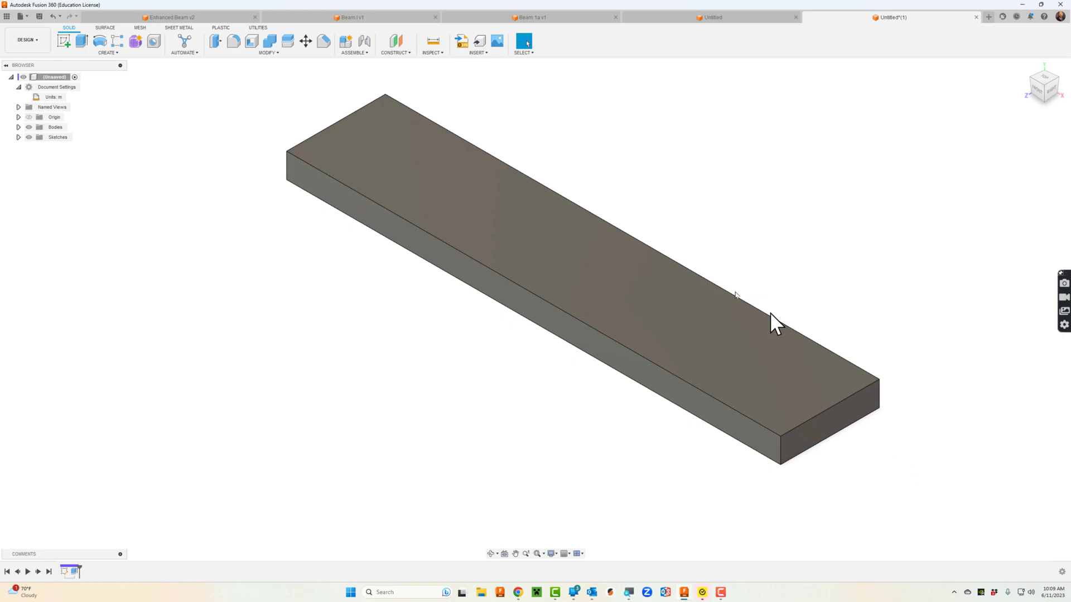
Switch to the Simulation workspace and create a Static Stress study for the beam
click(25, 40)
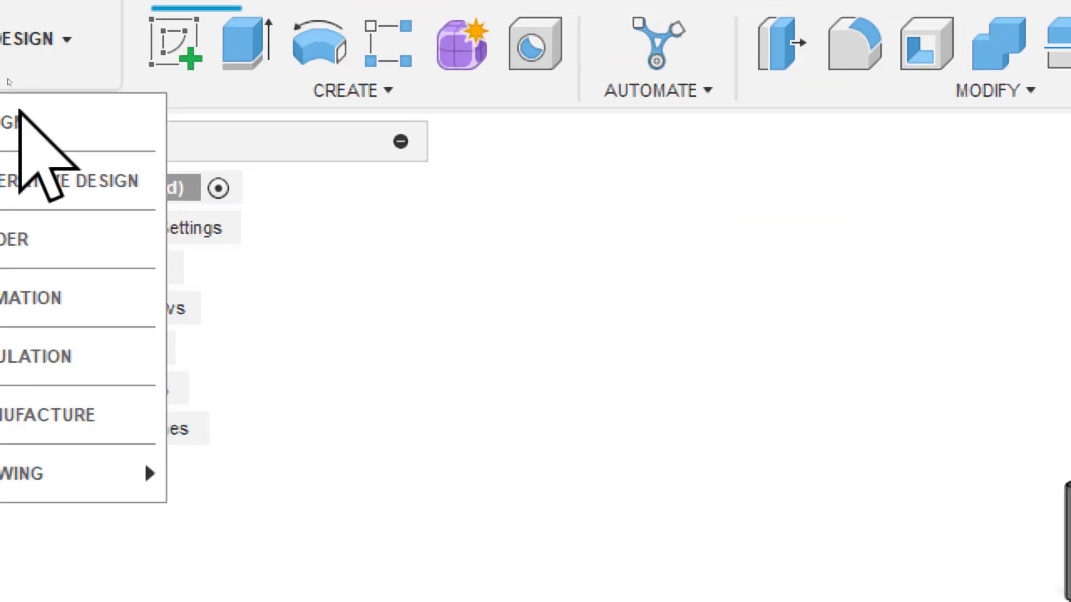
mouse_move(13, 145)
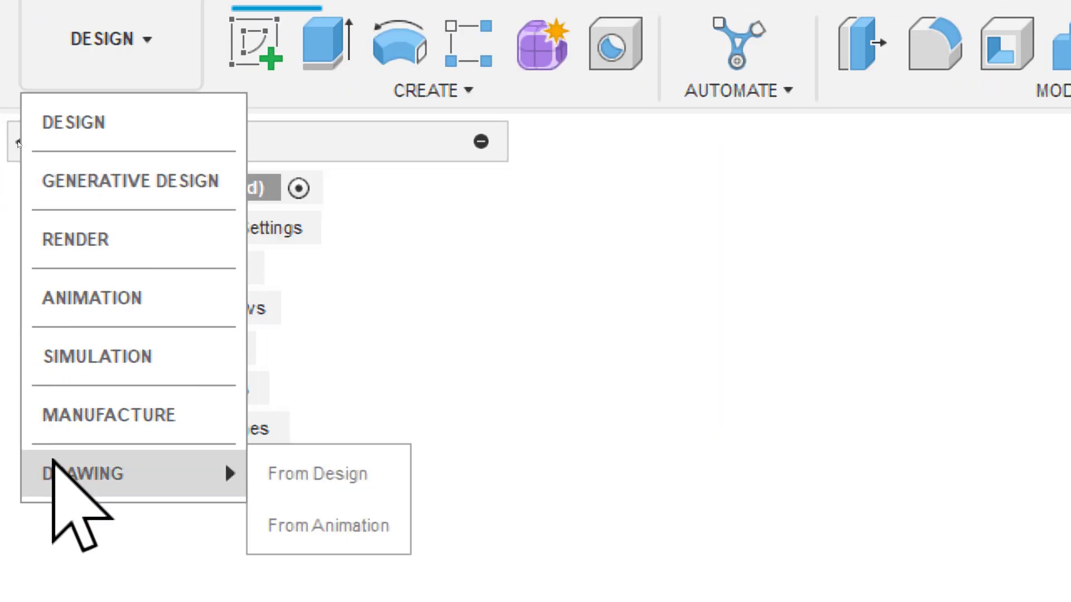
click(126, 363)
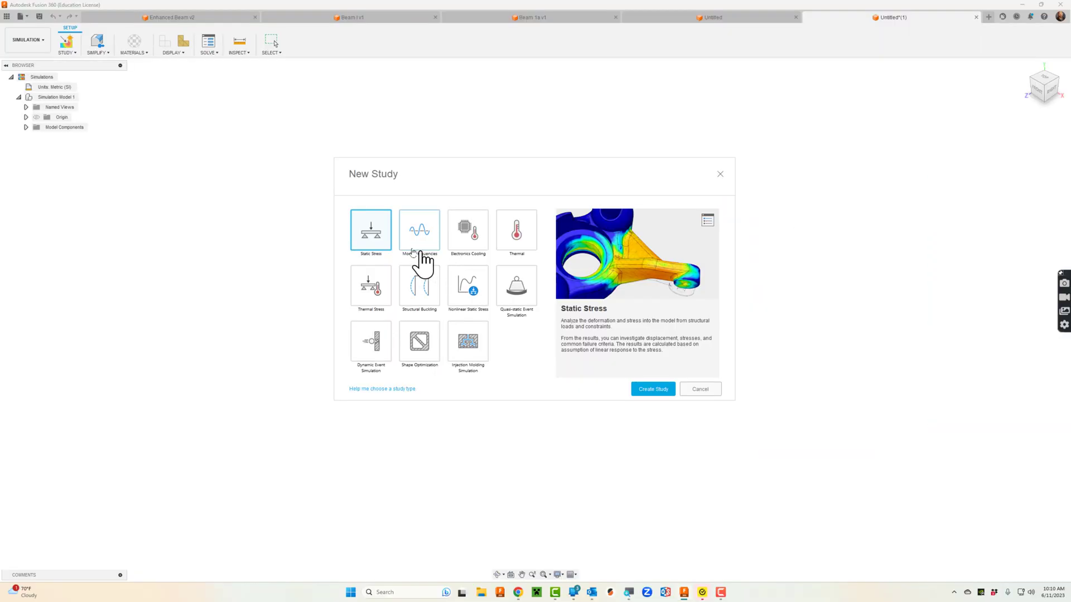
click(649, 390)
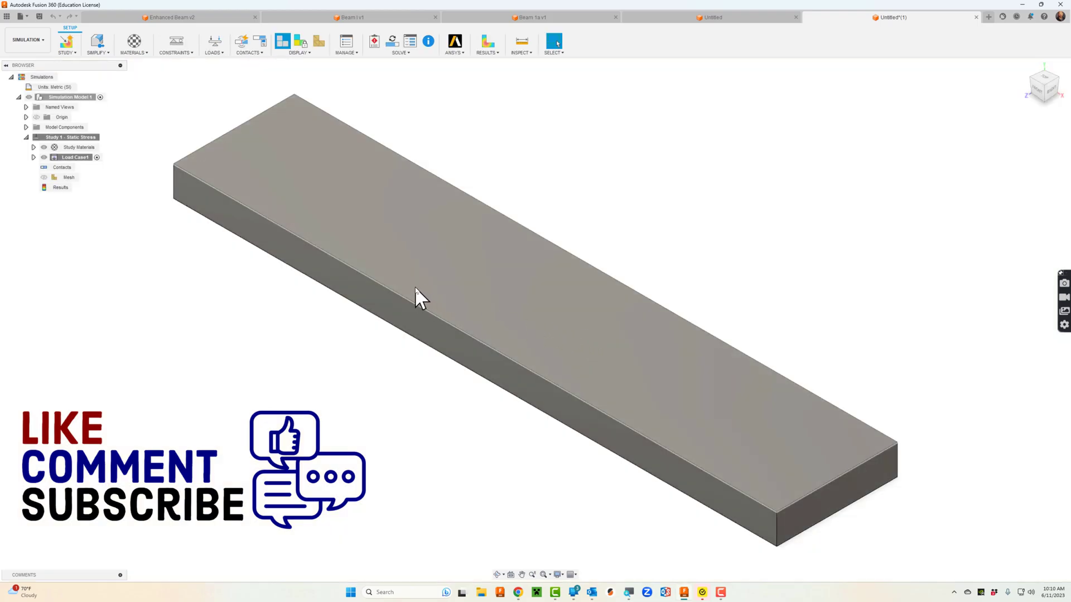
scroll(414, 286, down, 1)
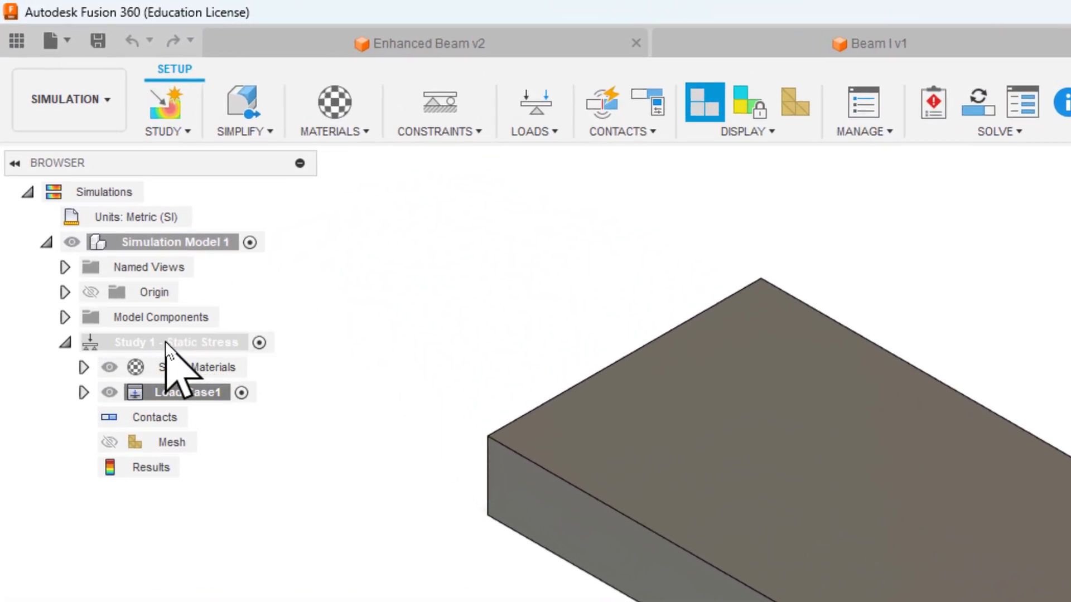
Activate Study 1 and review the beam's Steel study material properties (210 GPa Young's modulus)
click(172, 345)
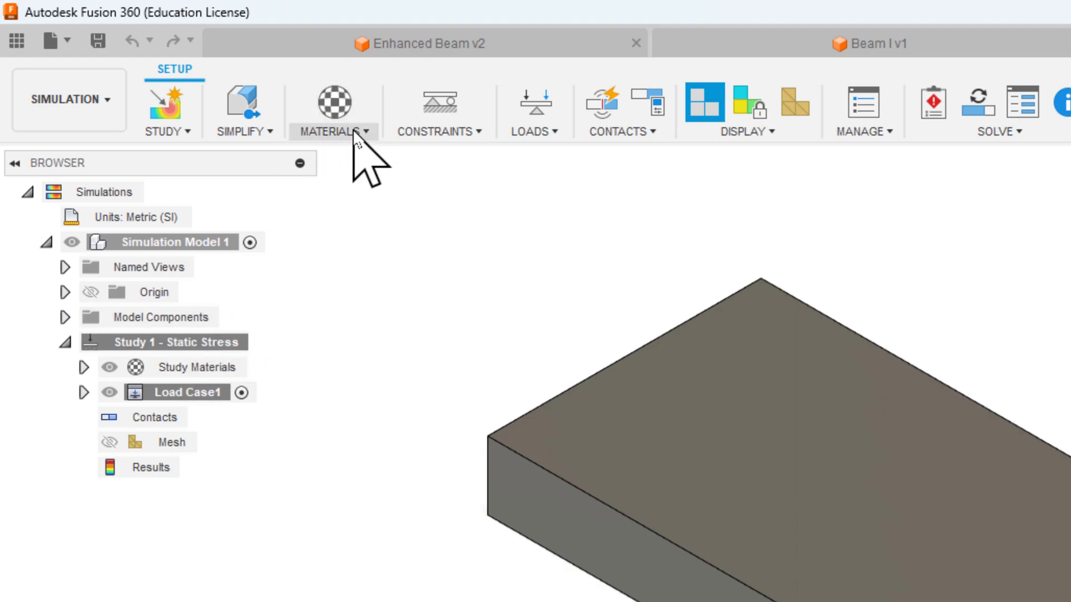
click(333, 101)
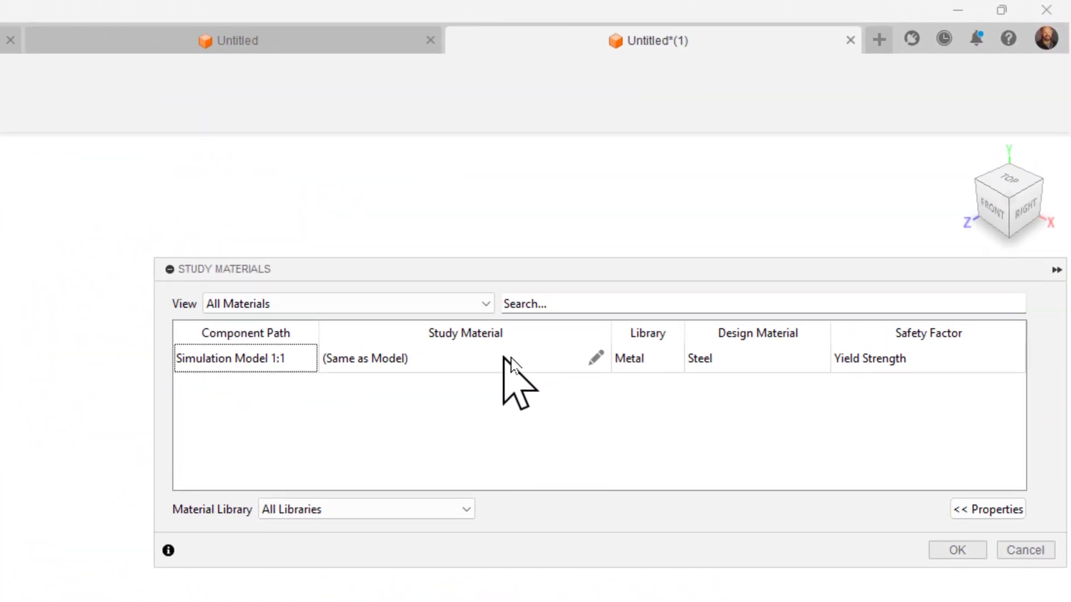
click(596, 358)
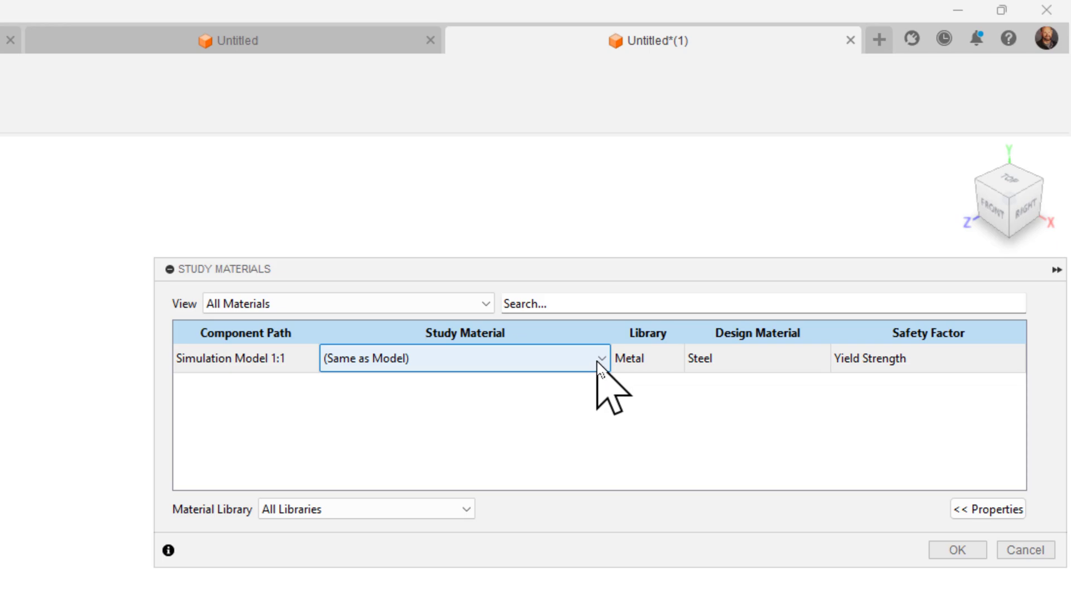
click(600, 364)
scroll(443, 474, down, 1)
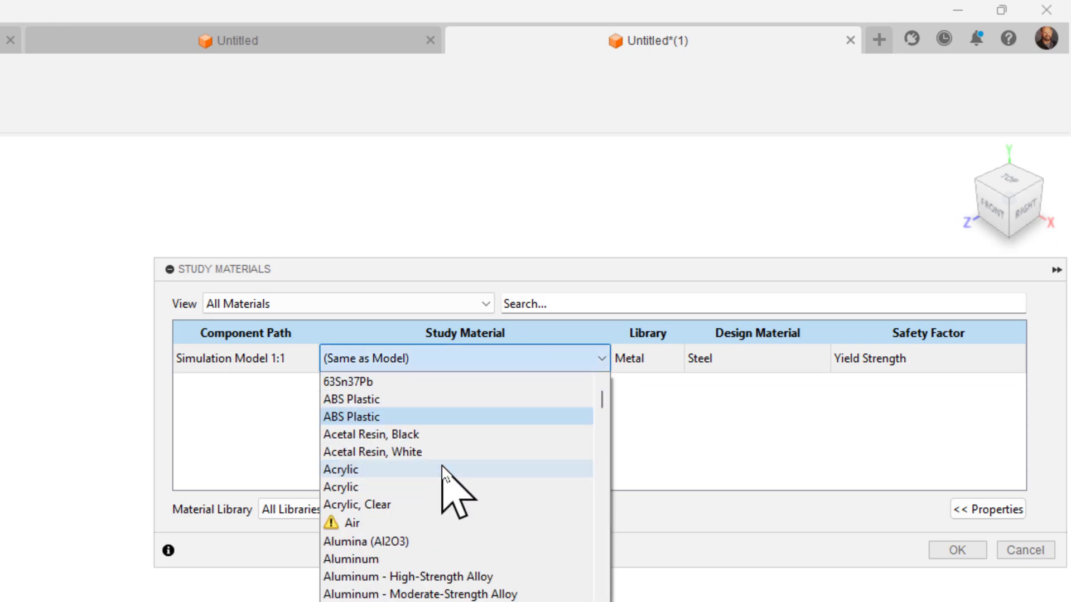
scroll(443, 474, down, 1)
scroll(443, 474, down, 4)
scroll(446, 474, up, 6)
click(690, 445)
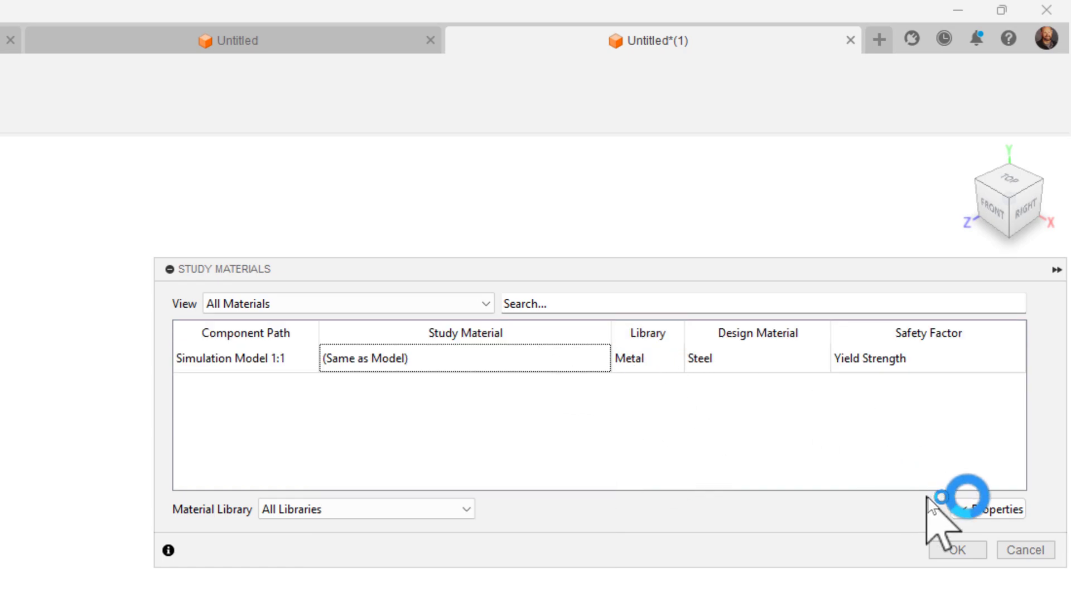
drag(875, 275, 538, 230)
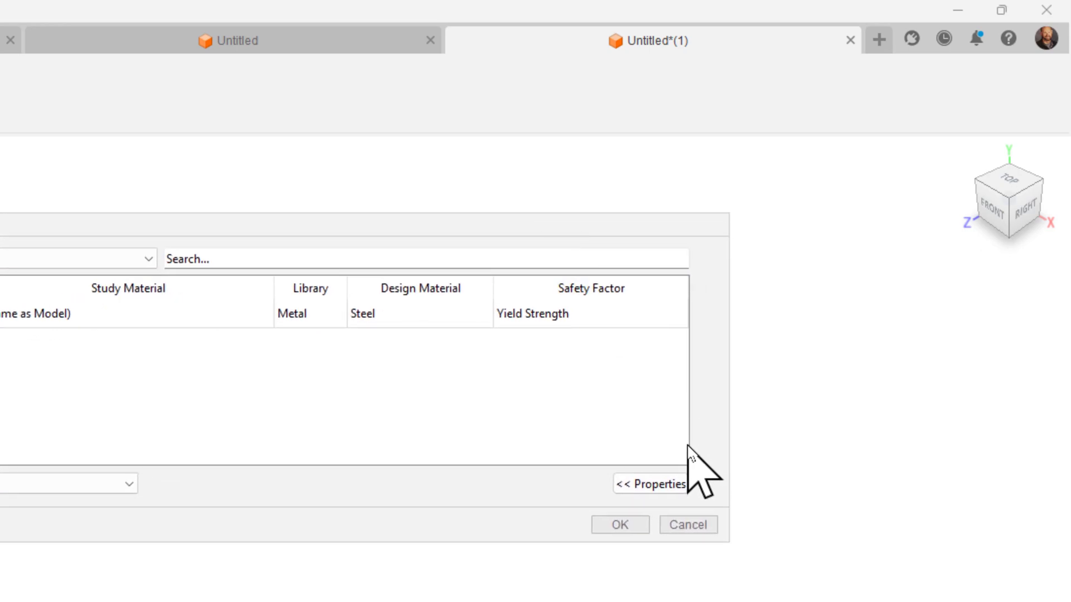
click(661, 484)
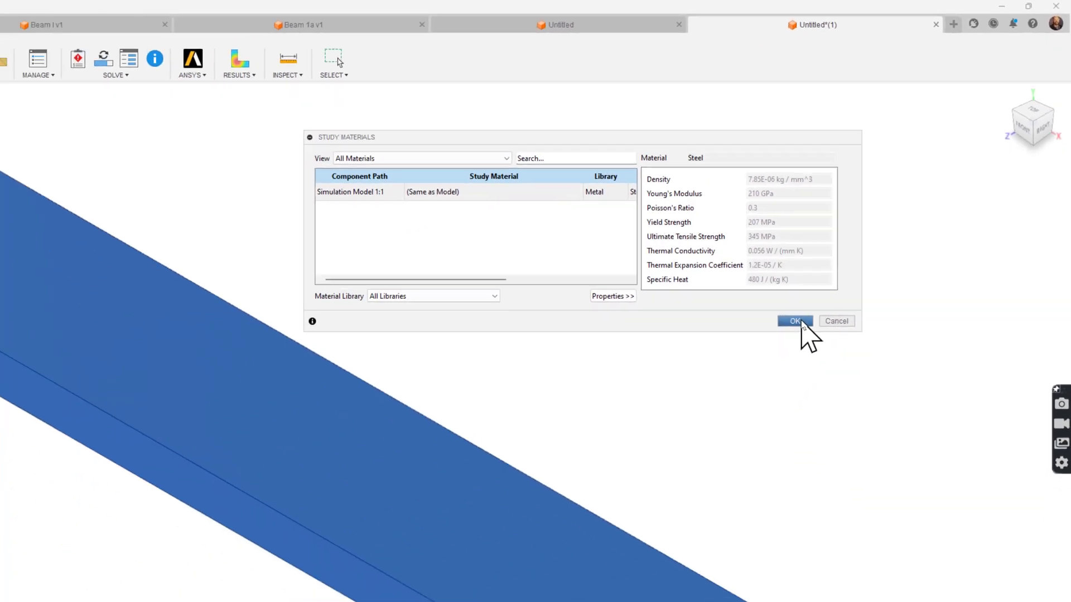
Close the Study Materials settings keeping Steel, and orbit the beam
click(620, 525)
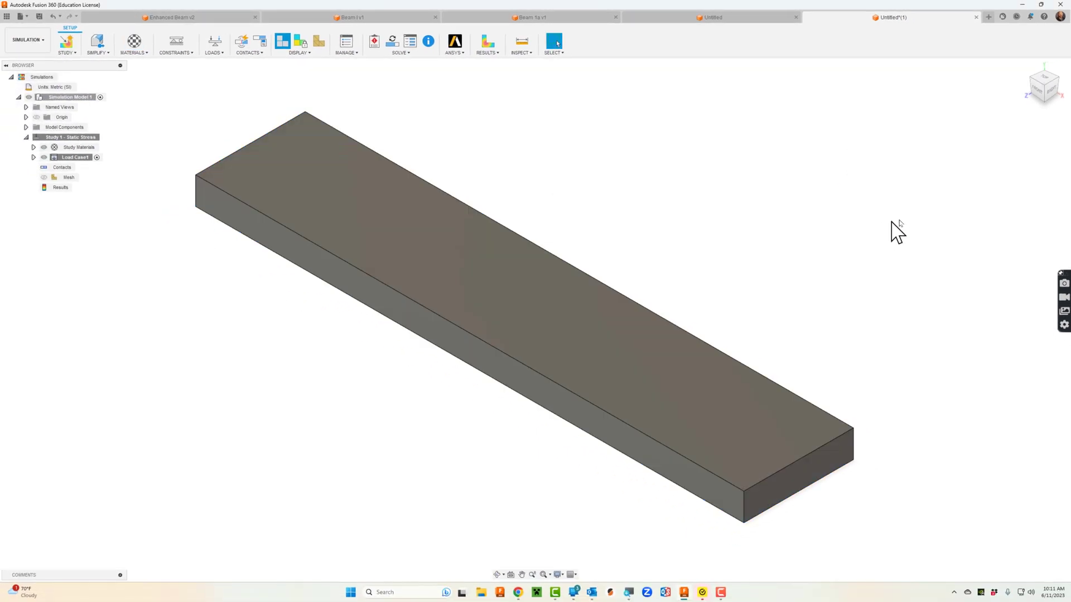
click(498, 574)
drag(528, 458, 574, 349)
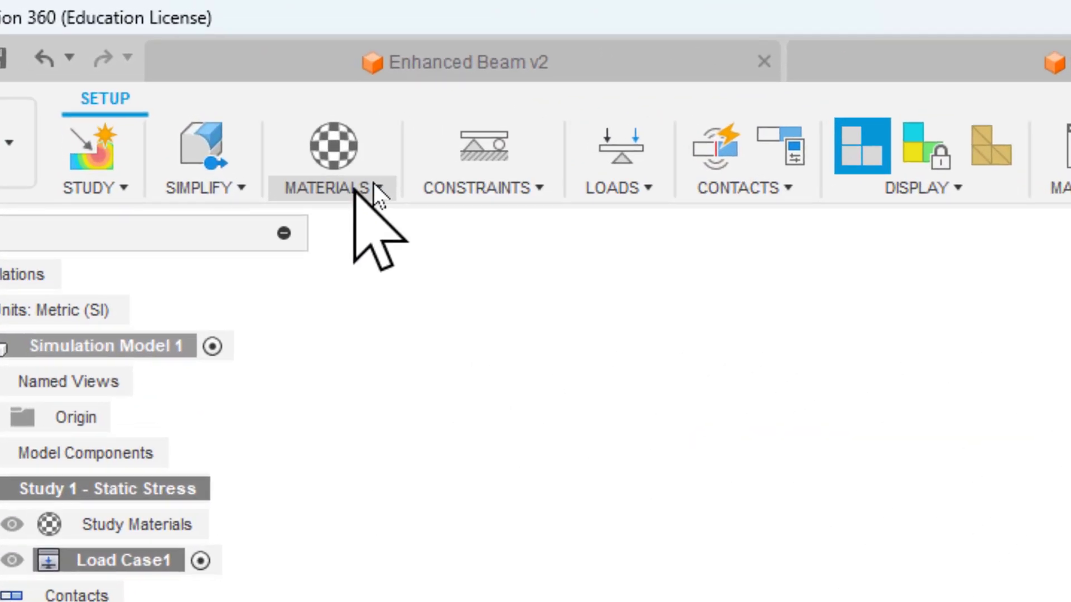
Apply a Fixed structural constraint to the beam's end face
click(551, 161)
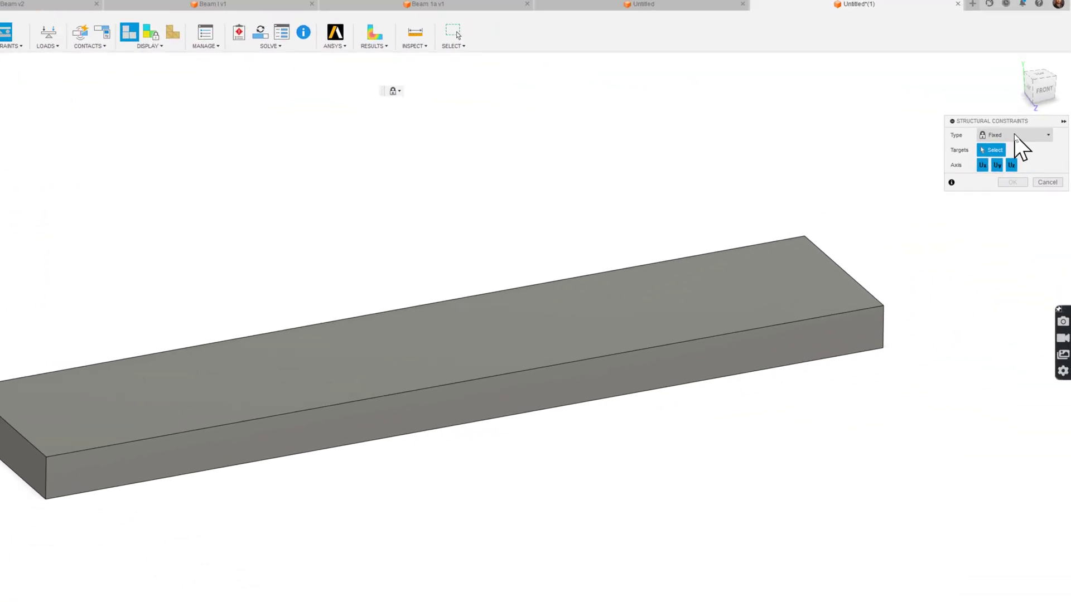
click(954, 143)
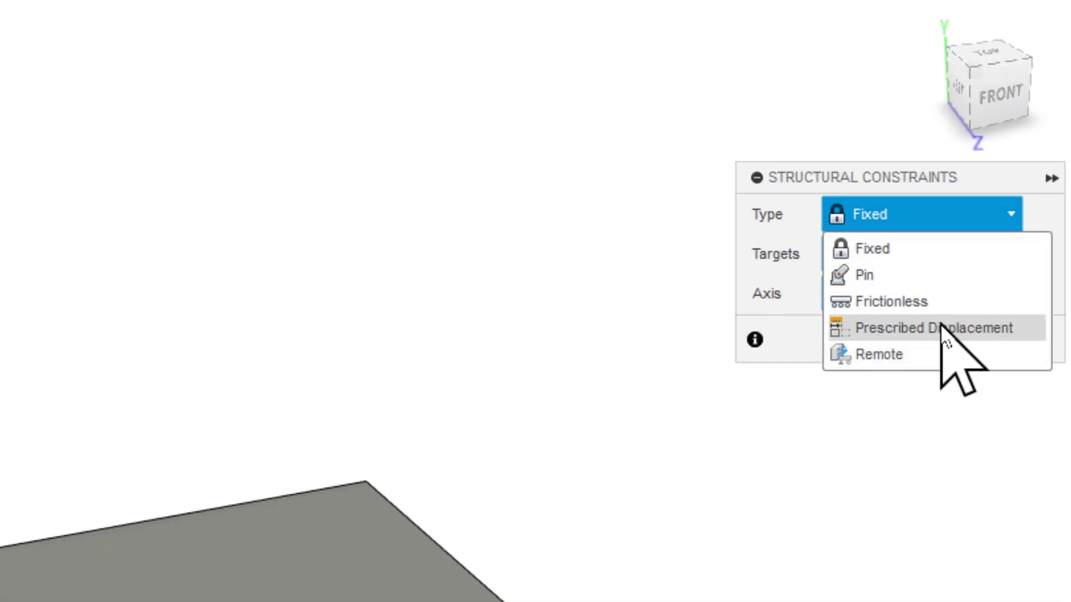
click(861, 248)
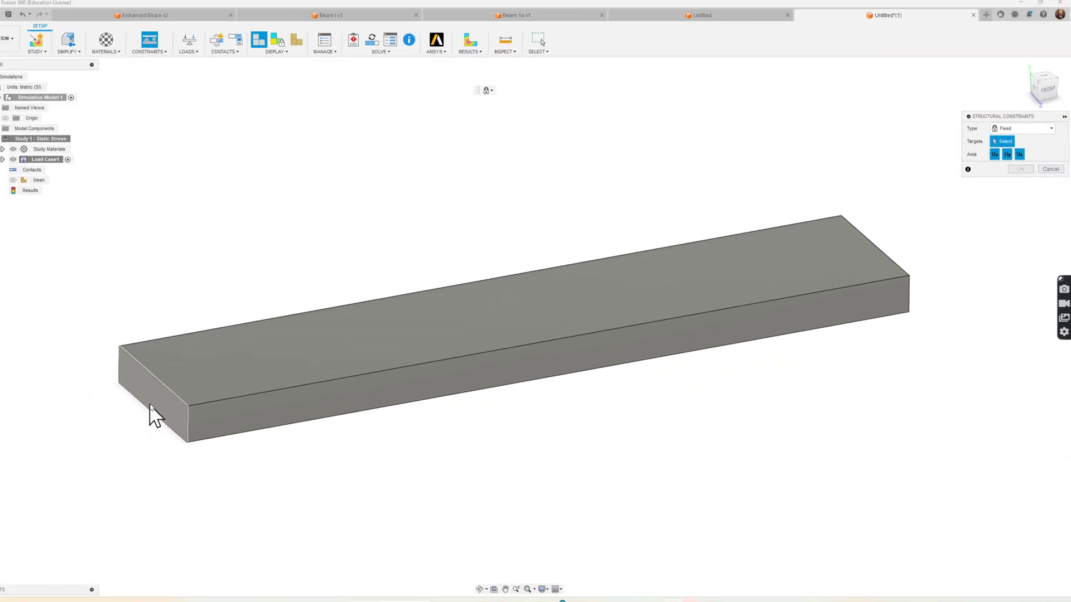
click(149, 406)
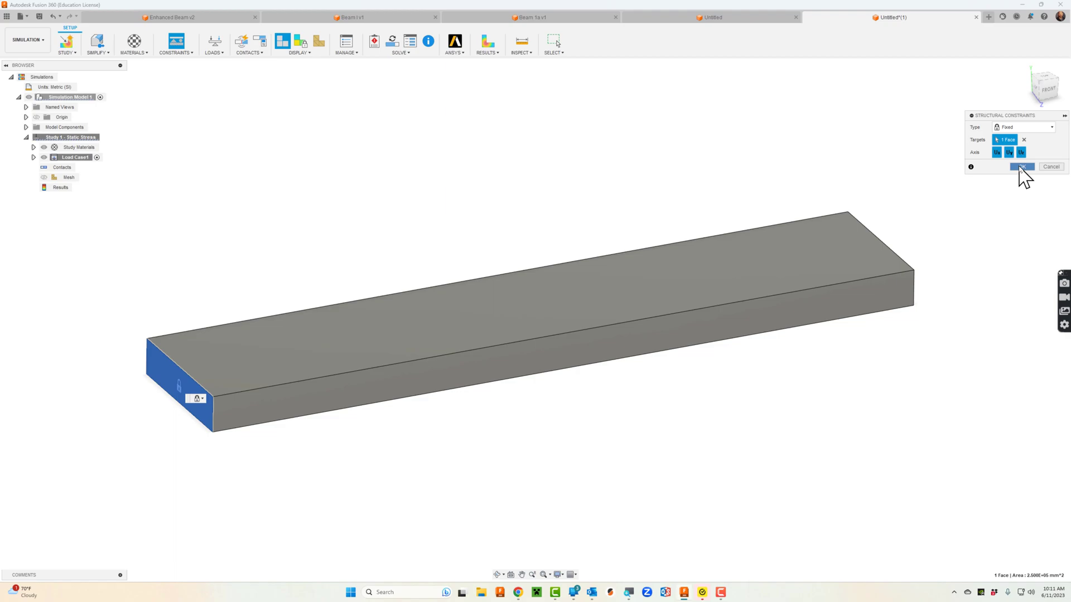
click(1021, 167)
click(498, 575)
drag(585, 403, 529, 392)
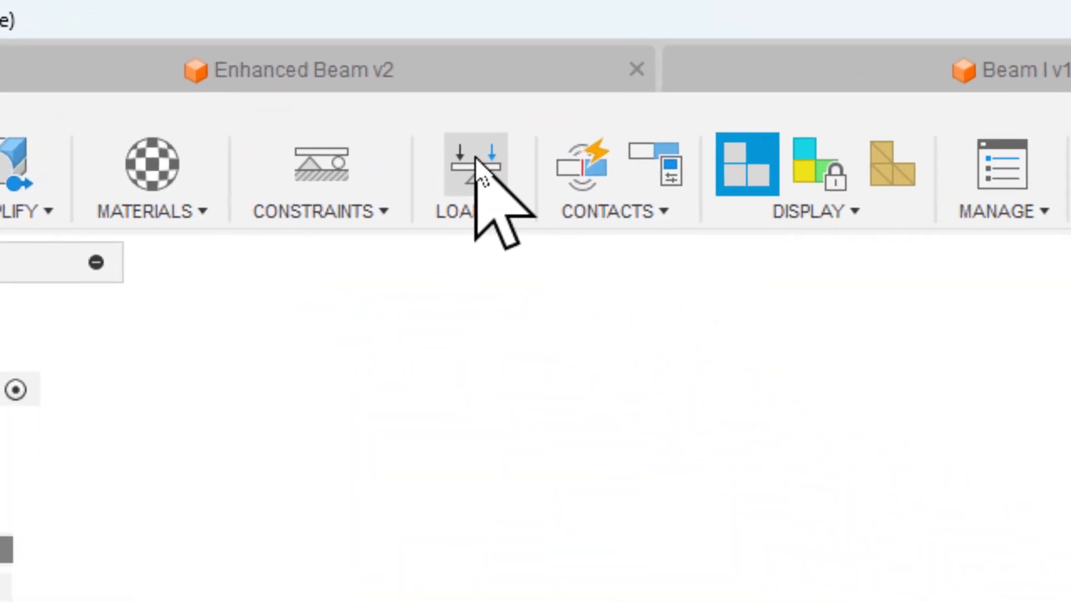
Add a Force on the beam's free end face using vector components with Fy = -1000 N
click(215, 41)
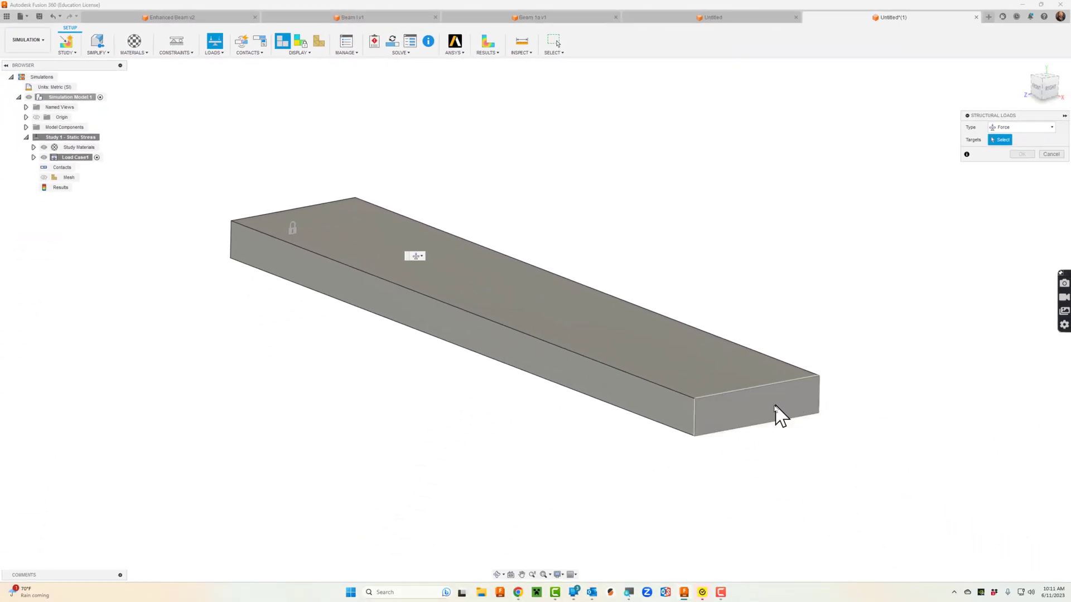
click(758, 413)
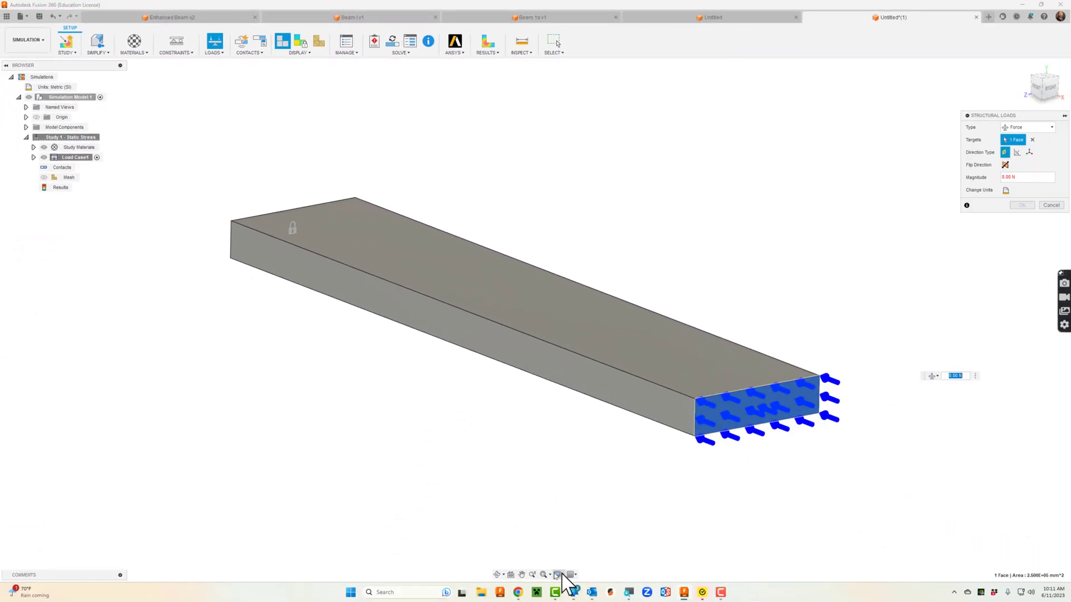
click(496, 574)
drag(552, 505, 571, 502)
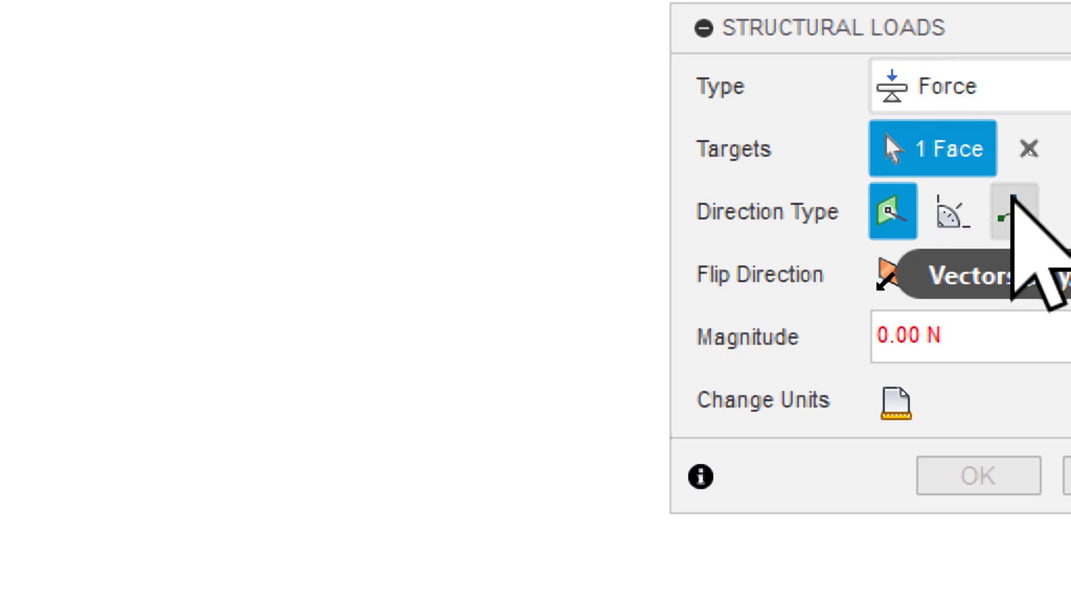
click(1013, 201)
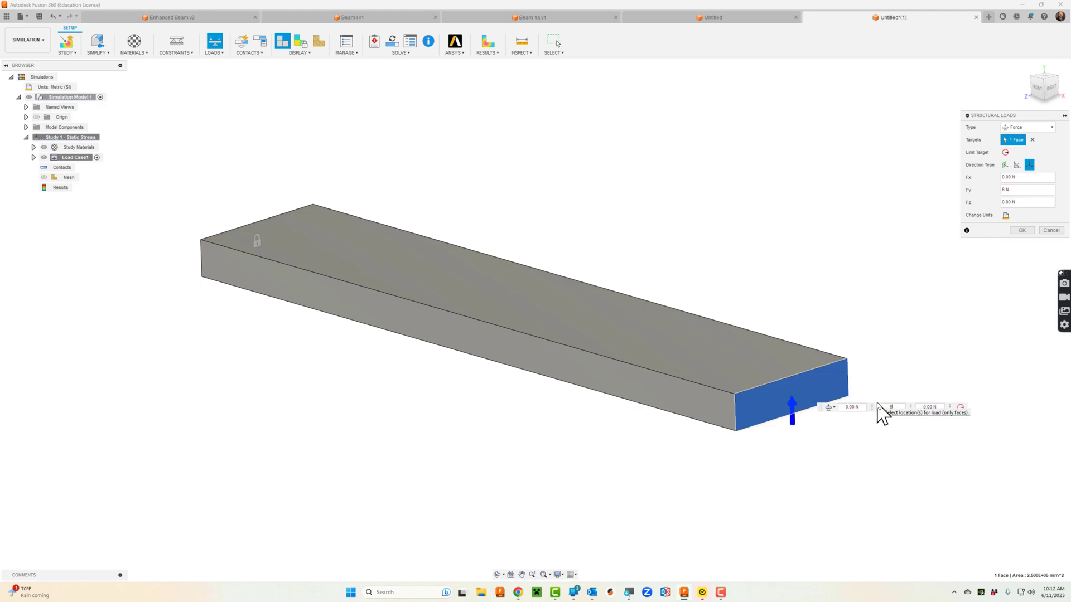
click(892, 405)
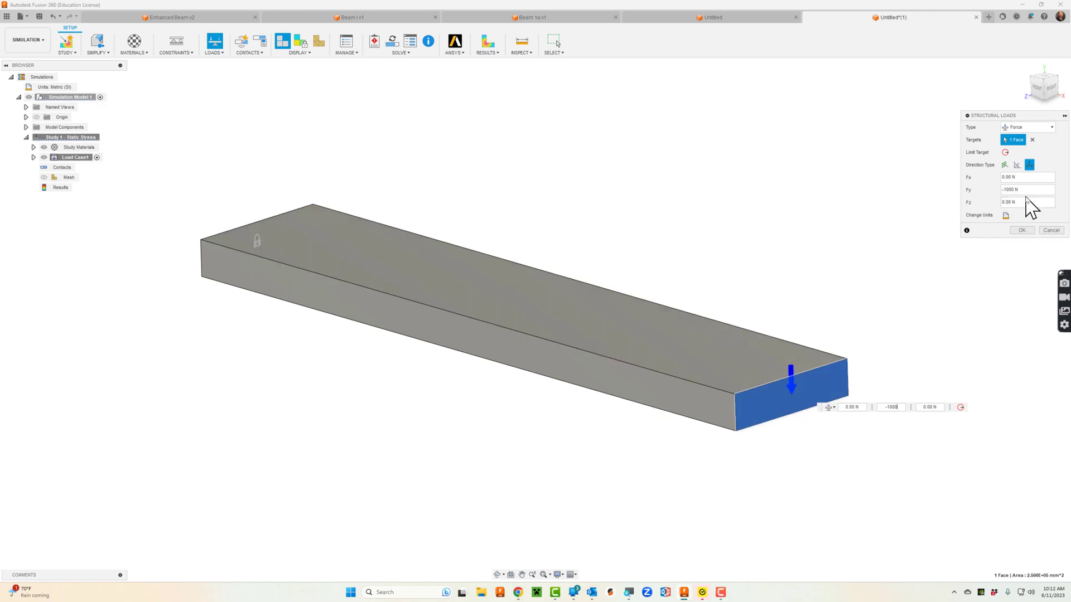
Confirm the -1000 N end force, then compute the beam's simulation mesh
click(1021, 230)
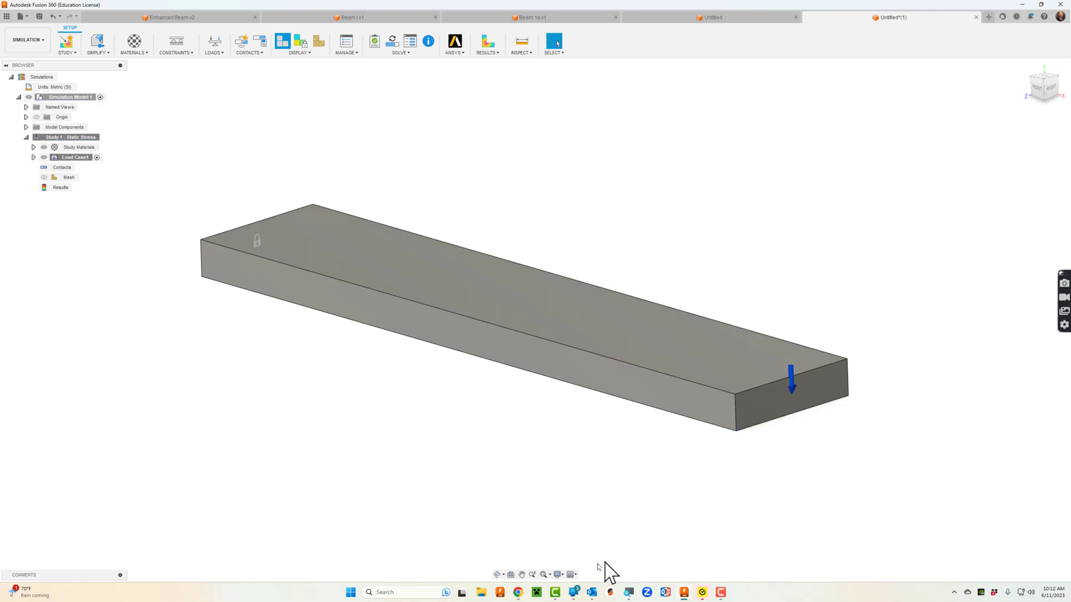
click(497, 575)
mouse_move(569, 457)
mouse_down()
mouse_move(621, 447)
mouse_move(579, 457)
mouse_up()
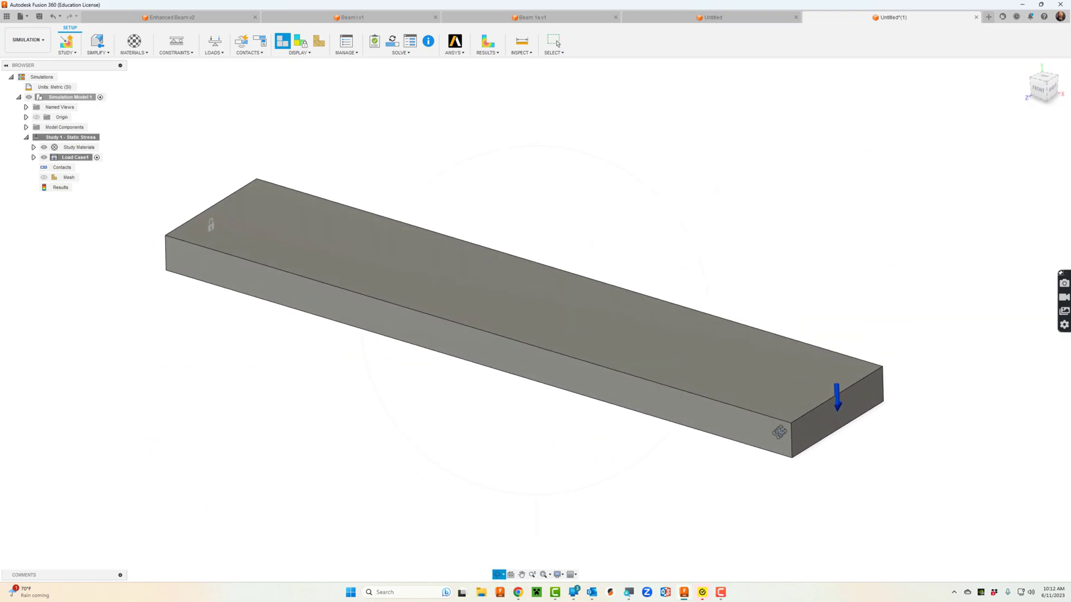
drag(647, 462, 598, 387)
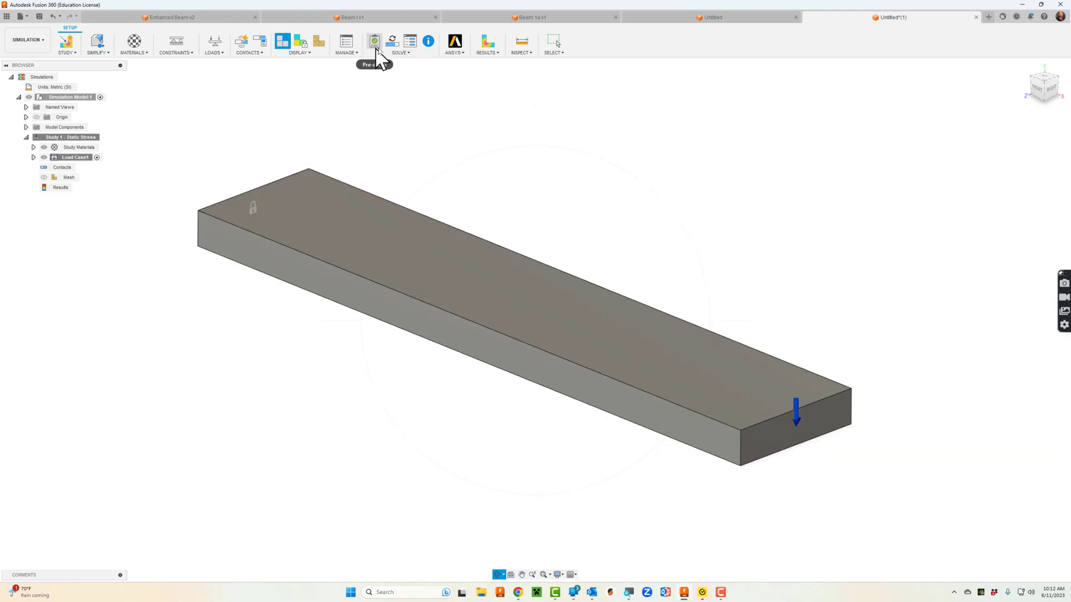
key(Escape)
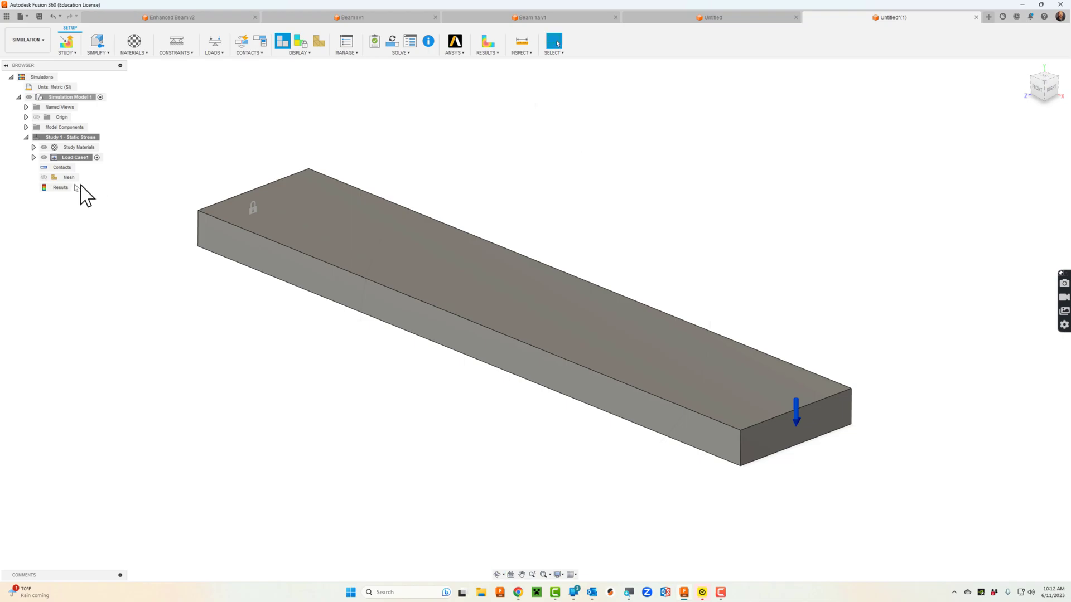
click(45, 178)
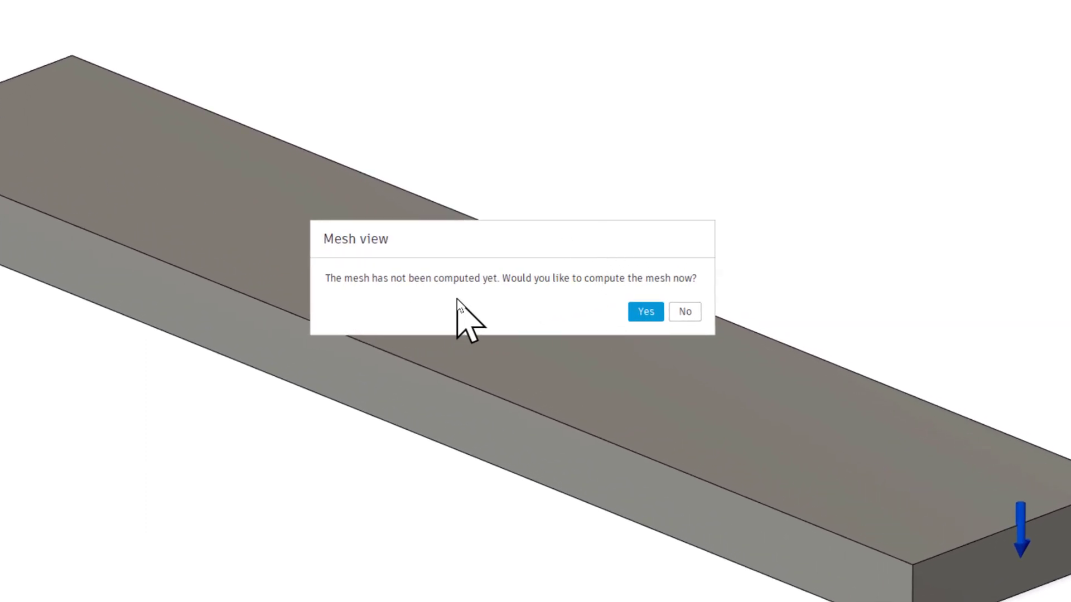
click(646, 312)
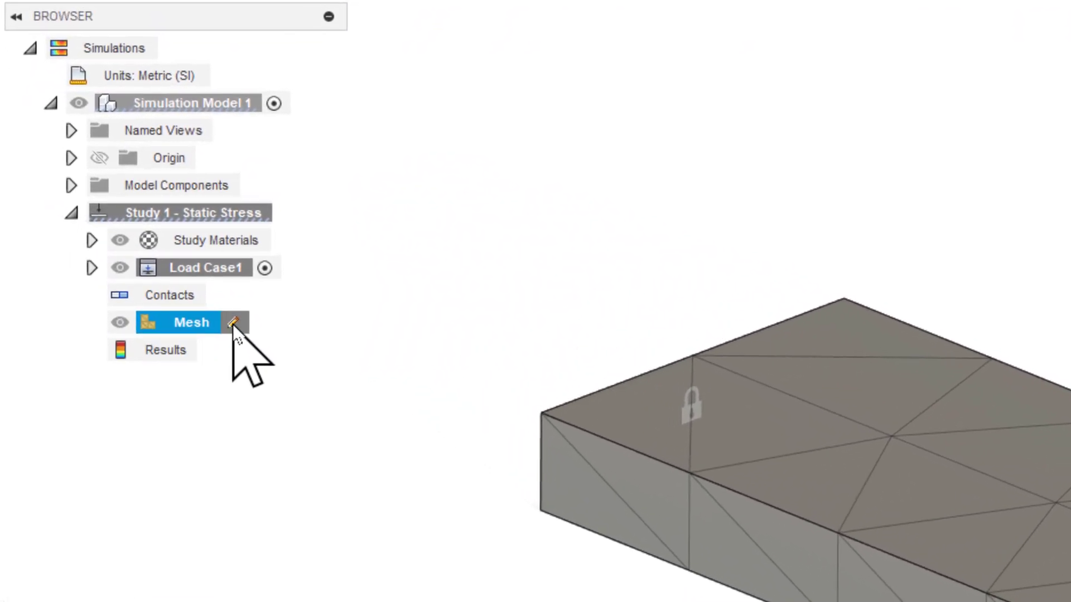
click(233, 324)
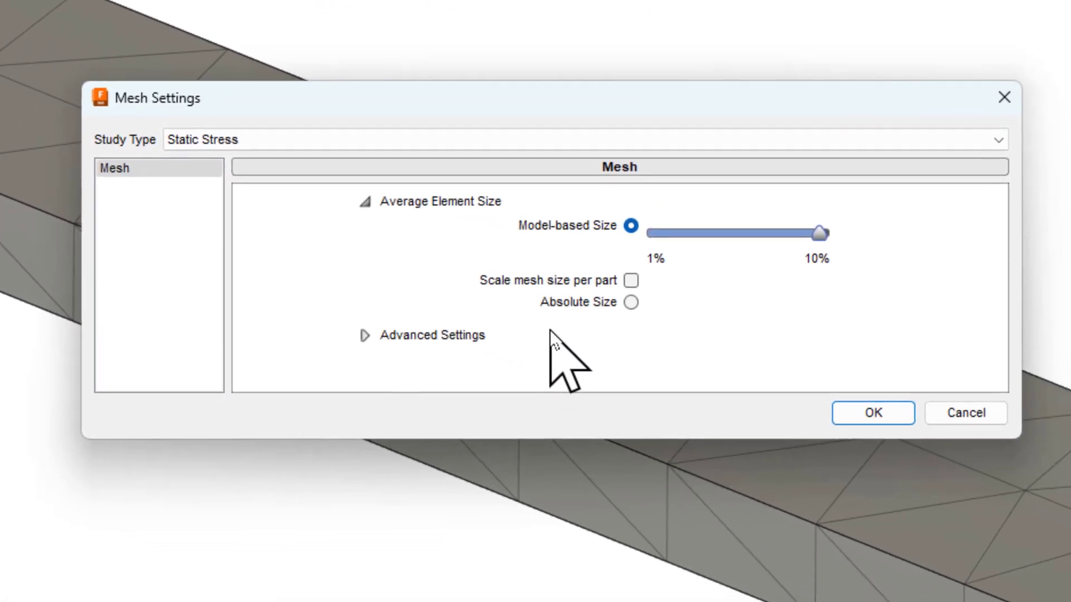
click(627, 300)
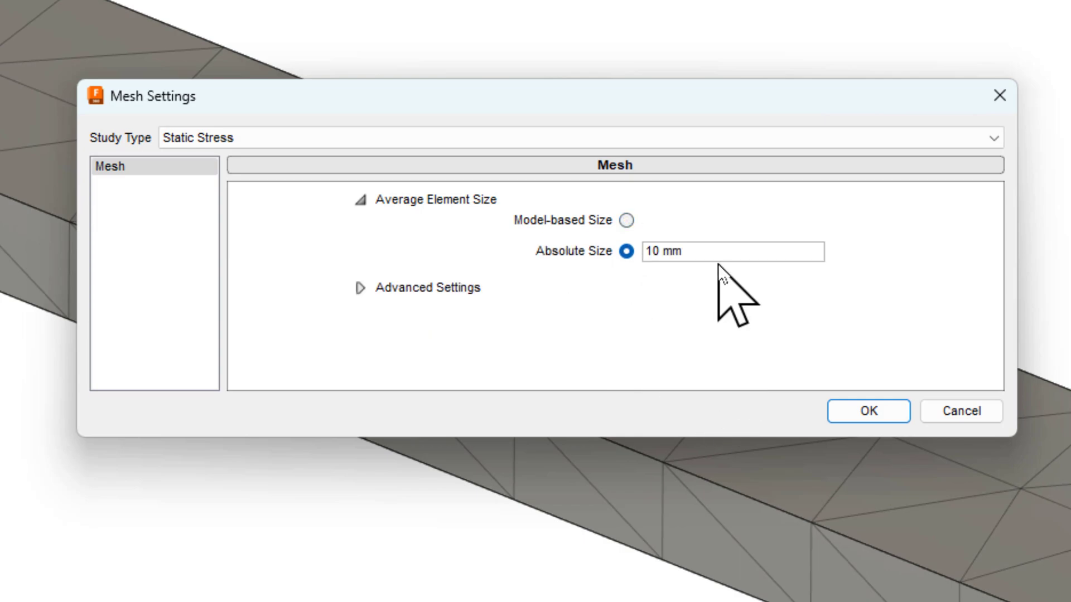
drag(703, 258, 644, 255)
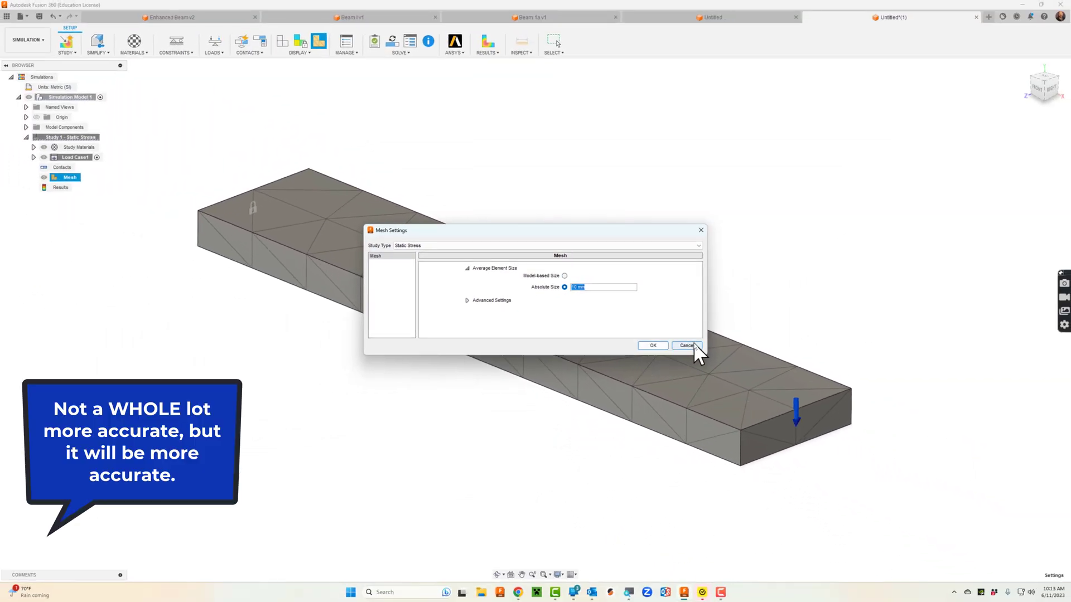
click(694, 345)
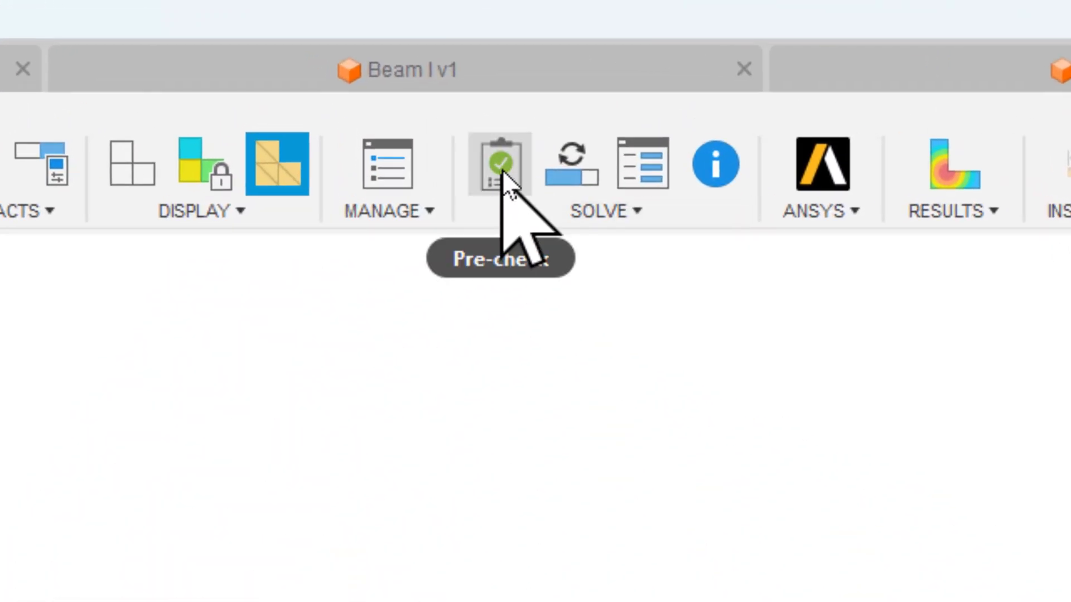
Pre-check and solve Study 1 - Static Stress, saving the design as 'Practice Beam'
click(502, 170)
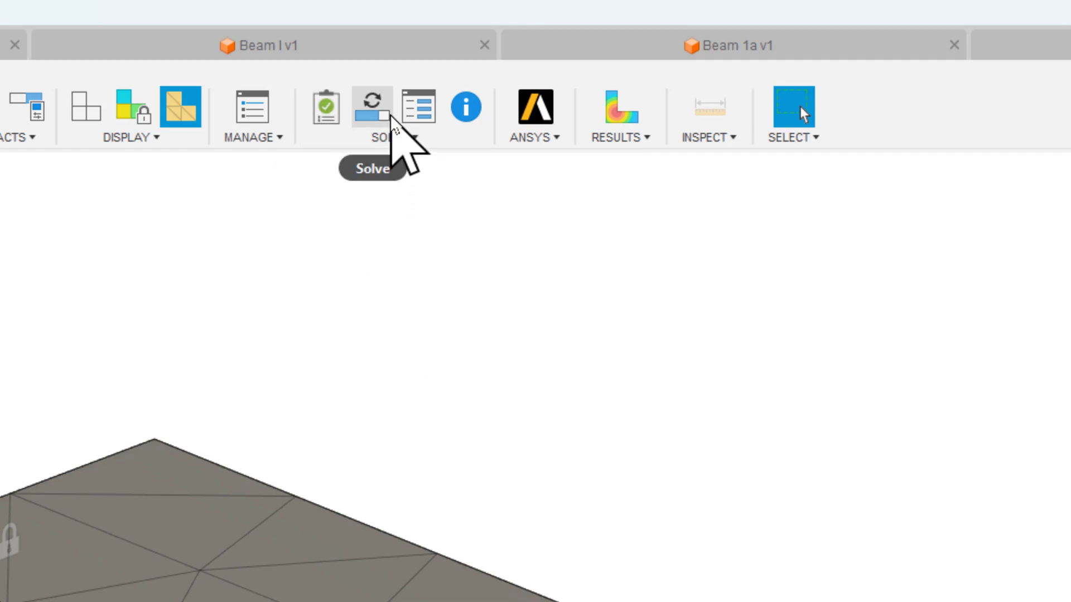
click(376, 108)
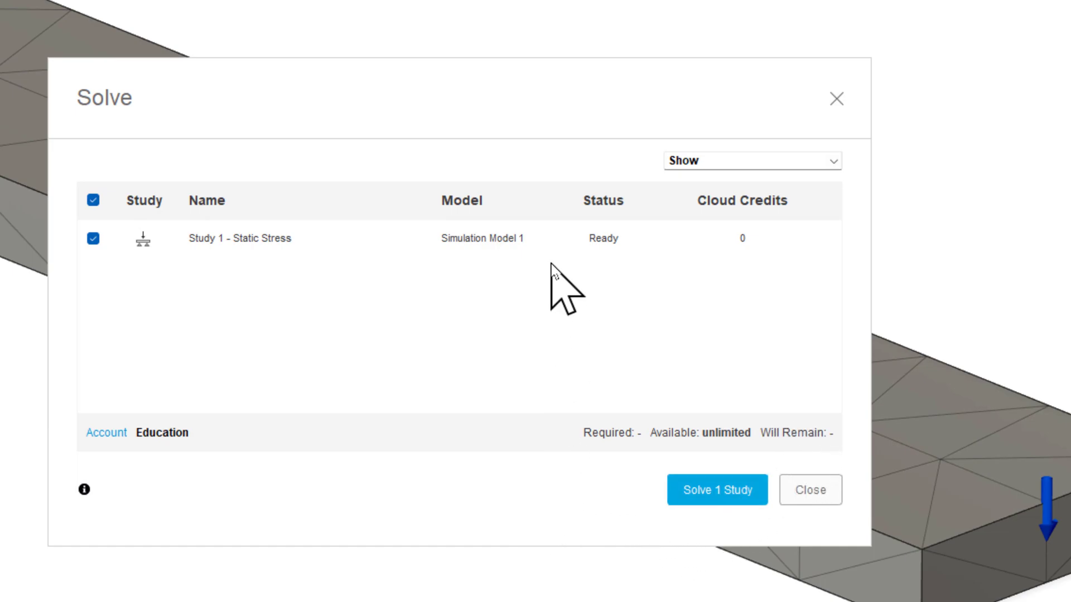
click(715, 497)
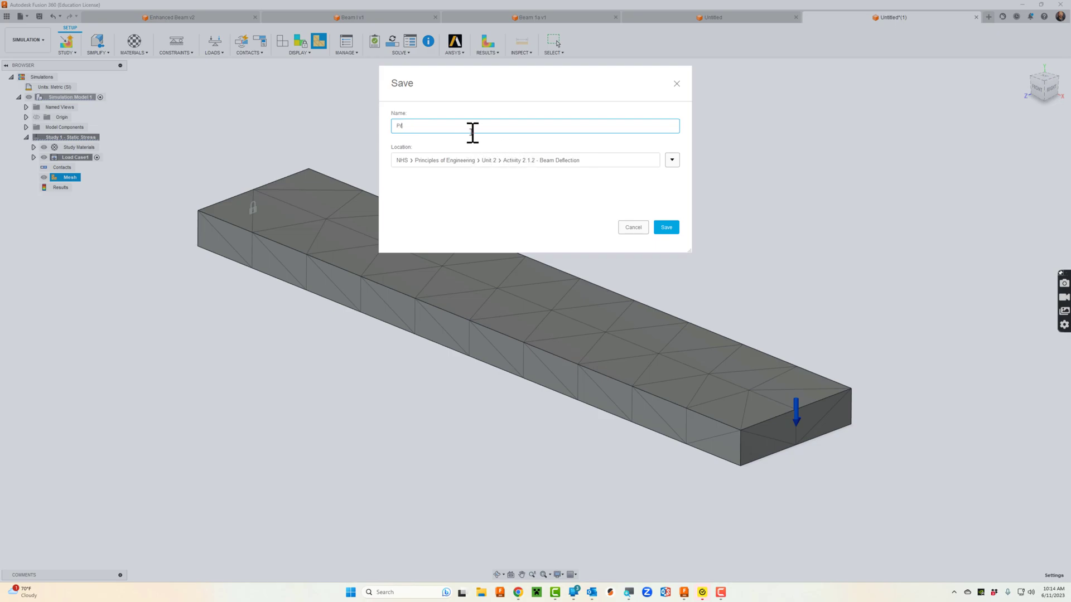
text(Practice Beam)
key(Return)
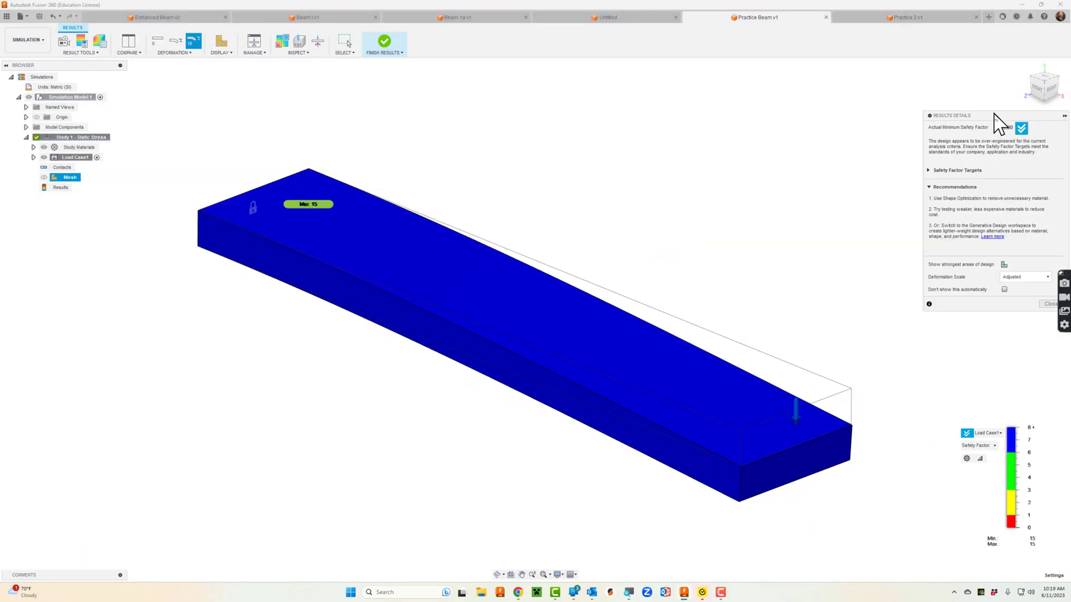
Bring the Results Details panel into view and set Deformation Scale to Actual
drag(995, 117, 786, 93)
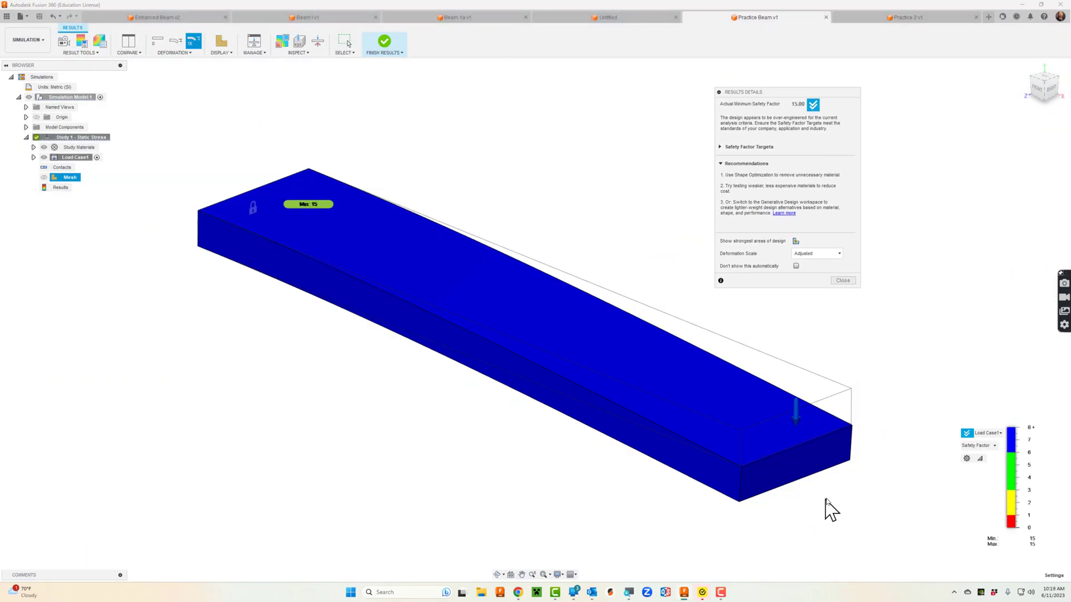
scroll(758, 527, up, 2)
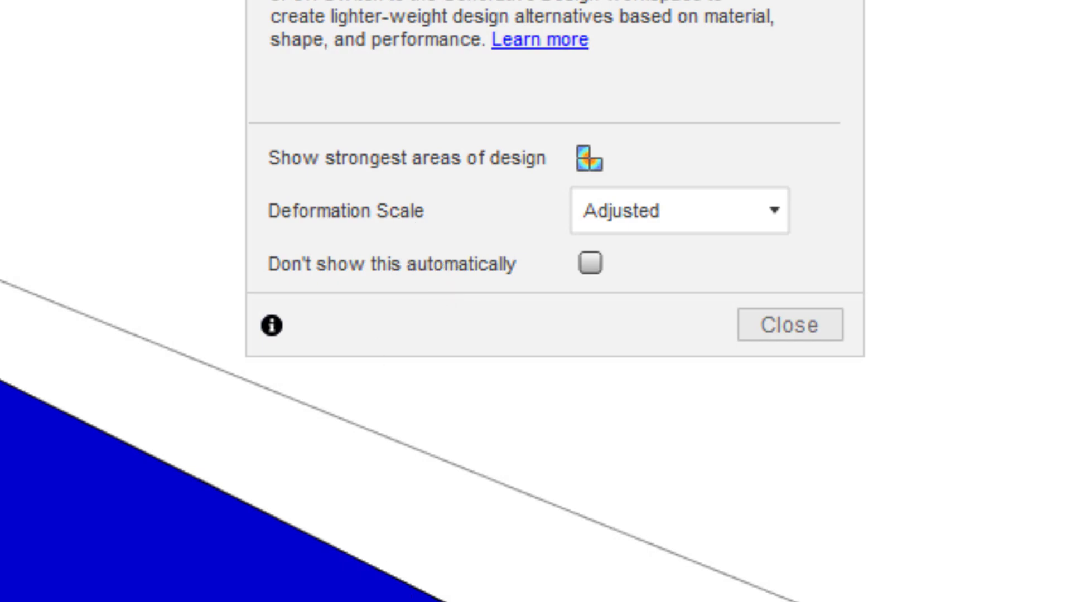
click(658, 218)
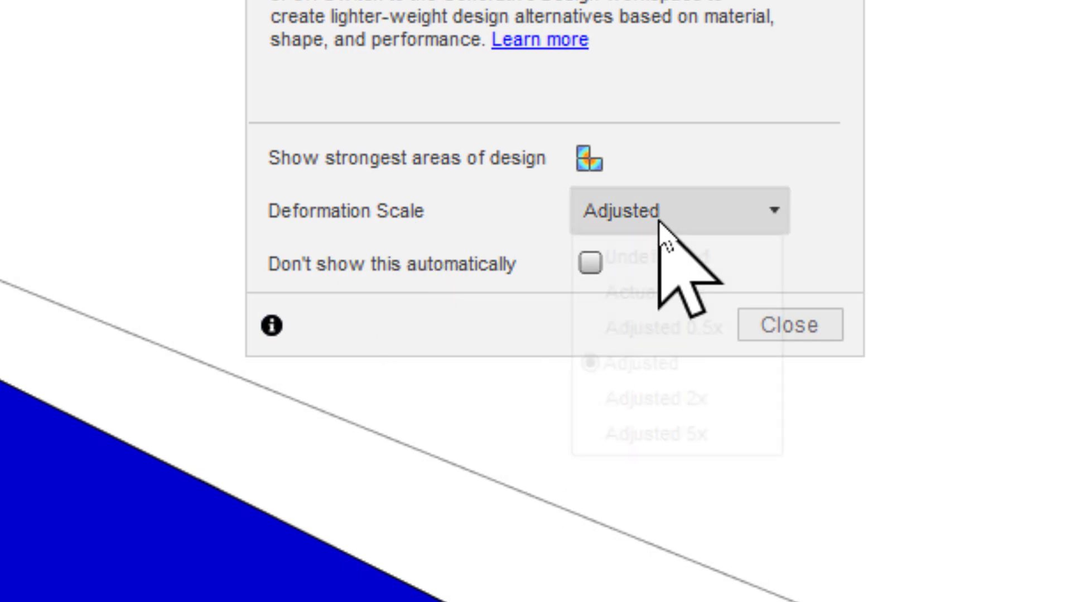
click(702, 299)
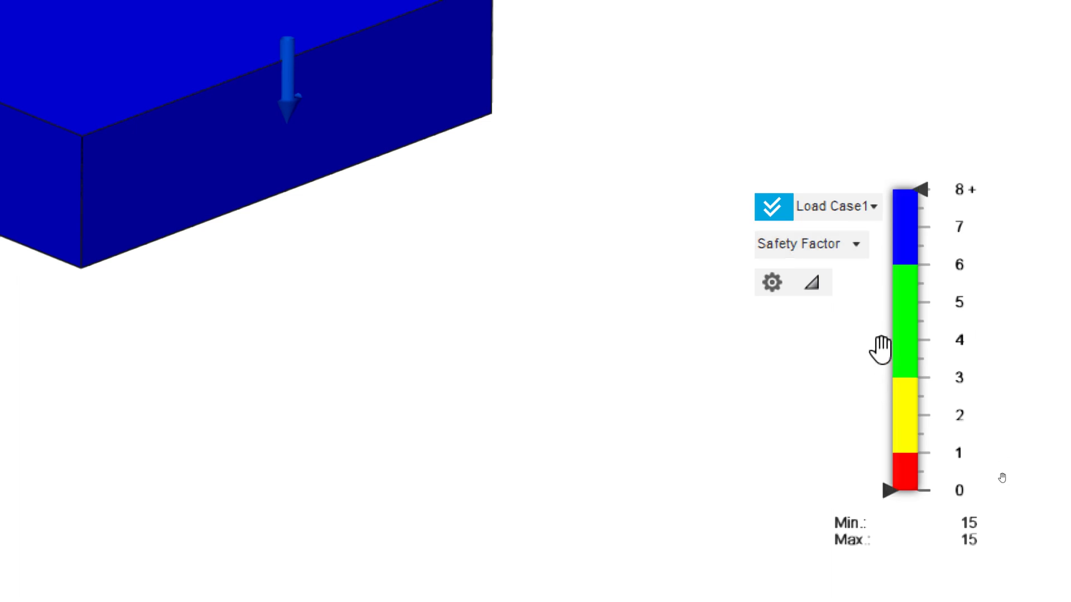
Switch the result plot from Safety Factor to Displacement, showing 0.1475 mm maximum at the tip
click(857, 243)
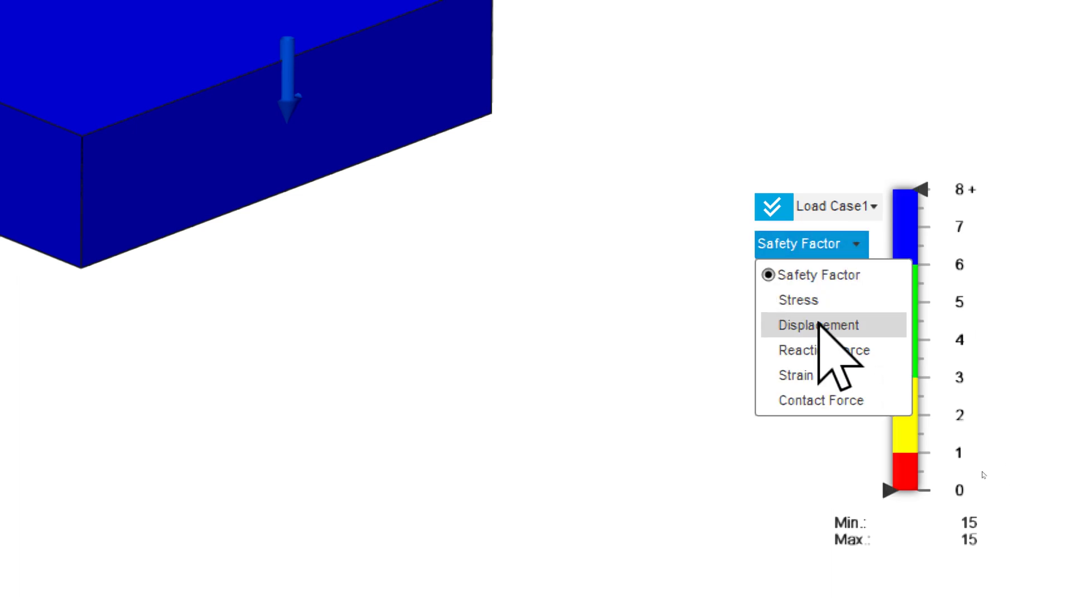
click(818, 325)
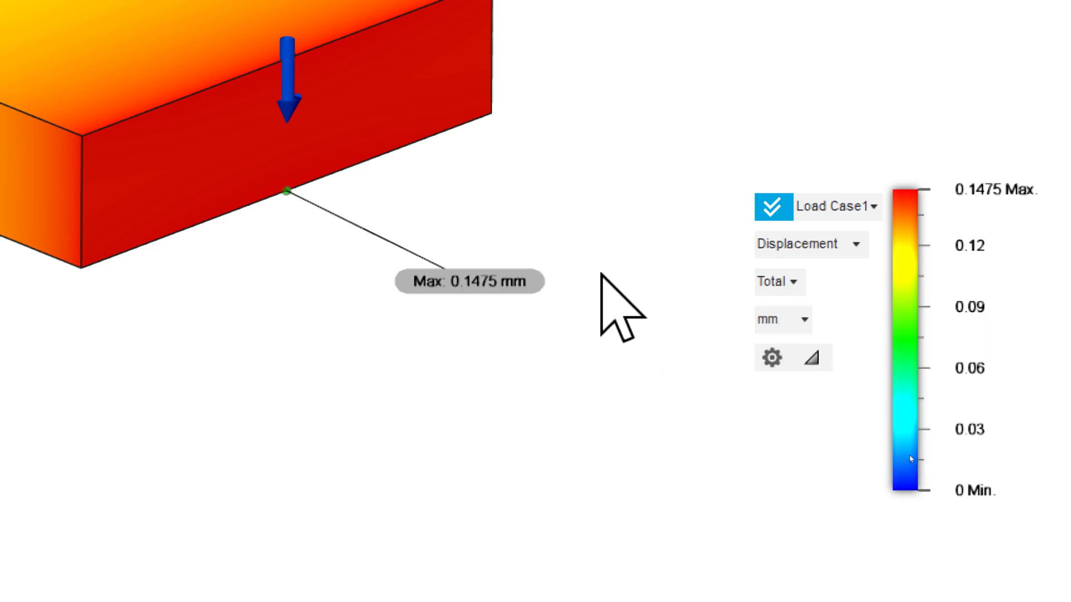
click(814, 239)
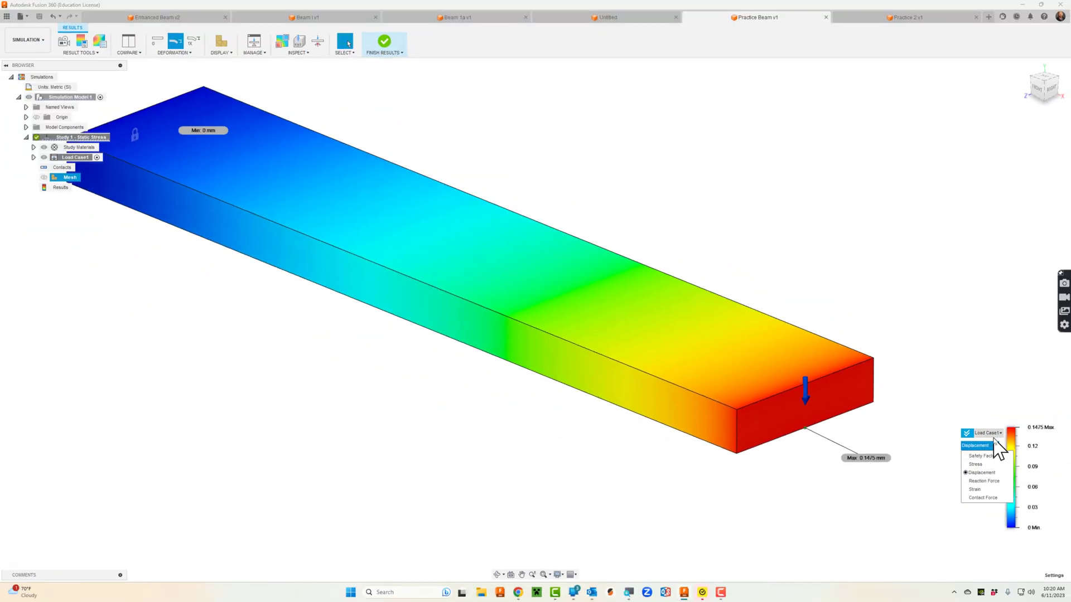
Show the beam displacement in inches, then in centimetres, reaching a 0.01475 cm maximum
click(982, 514)
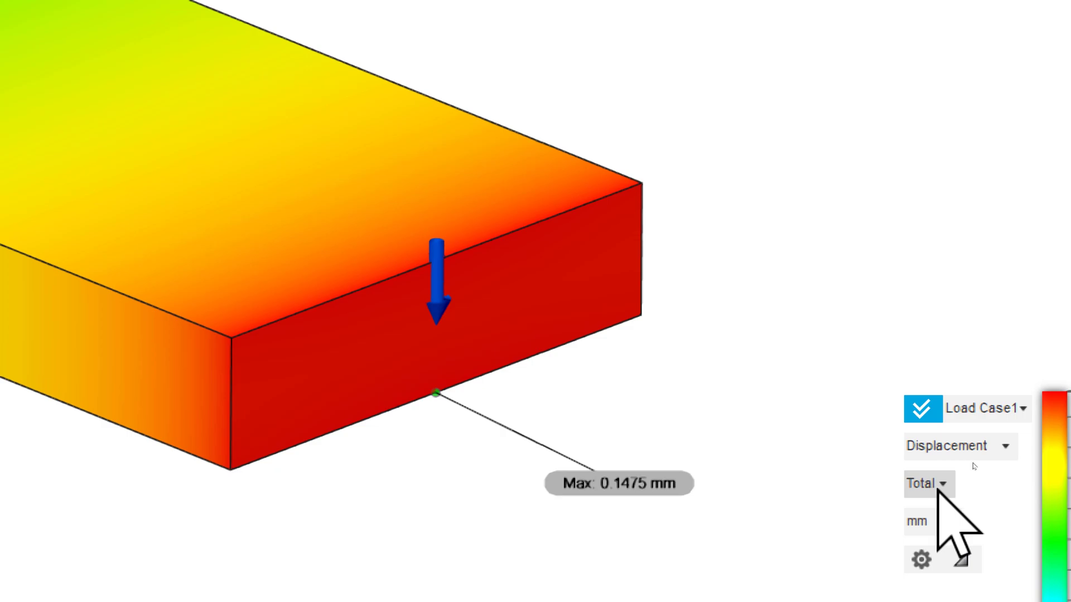
click(949, 525)
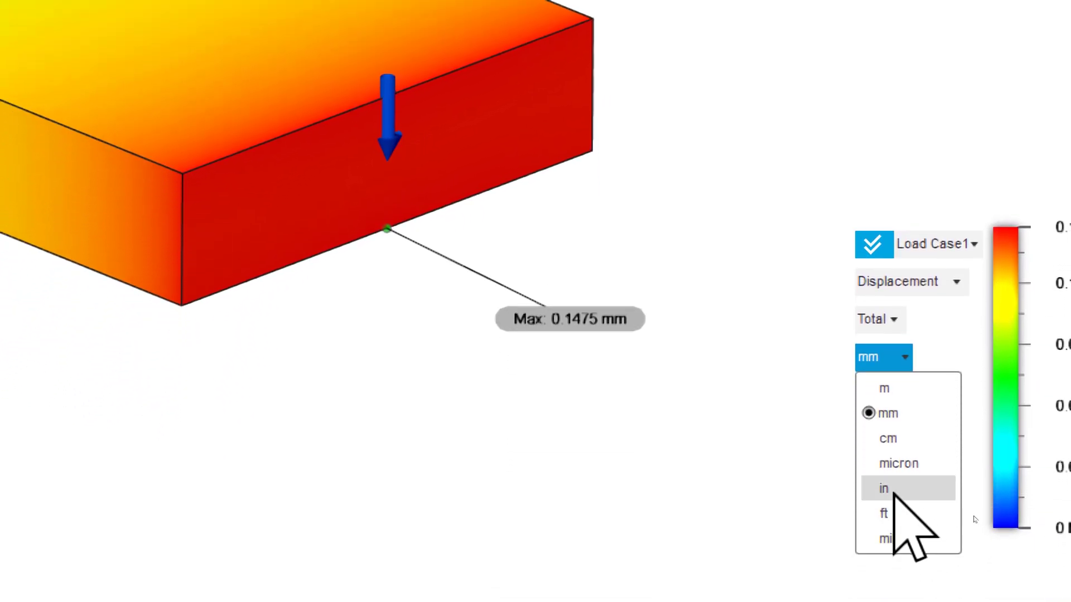
click(892, 490)
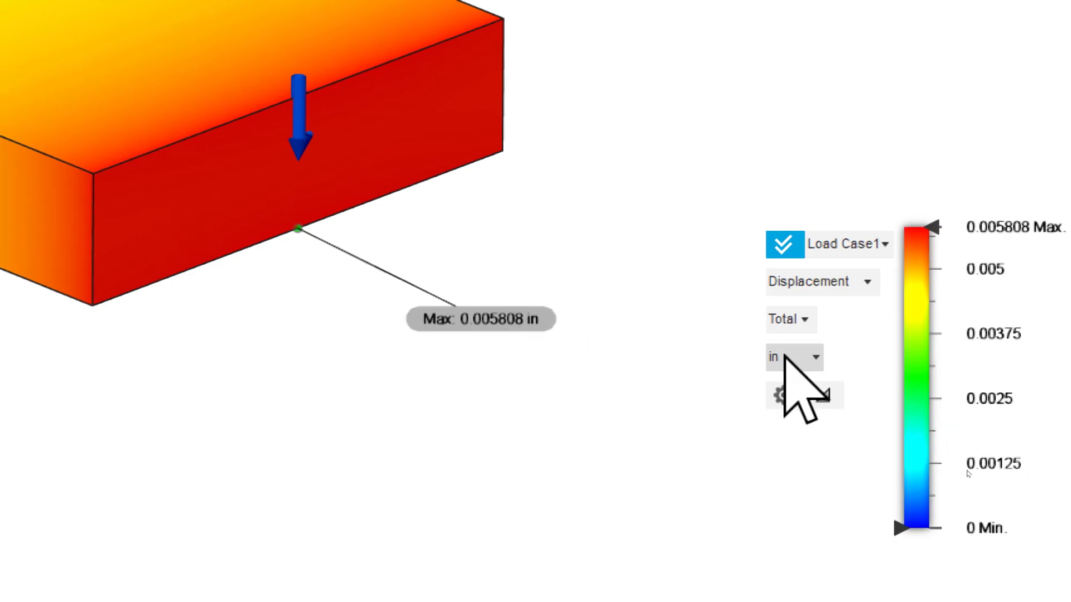
click(879, 358)
click(837, 438)
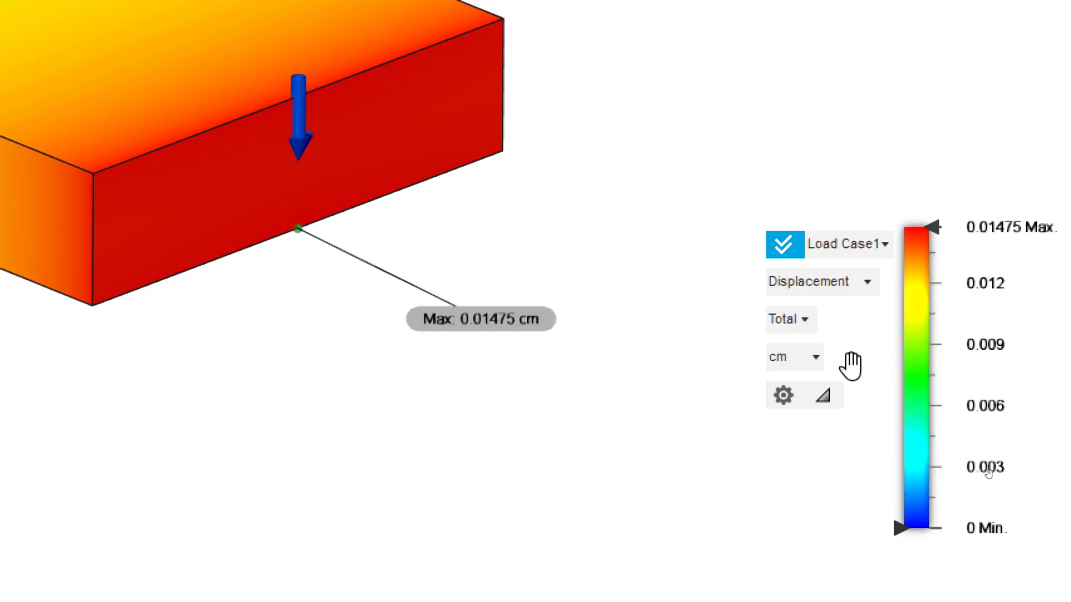
click(819, 360)
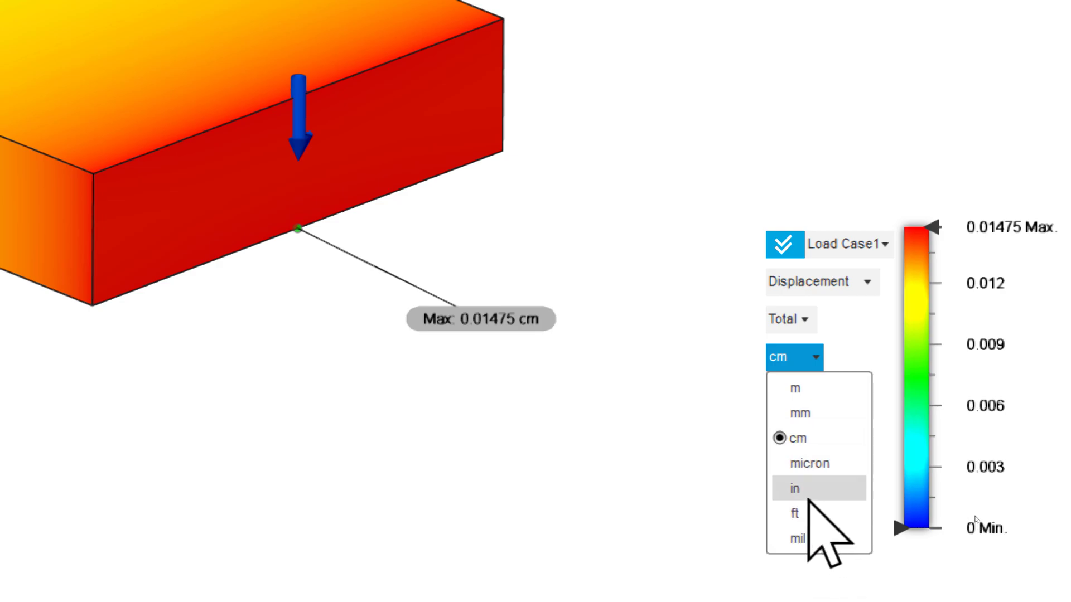
click(866, 281)
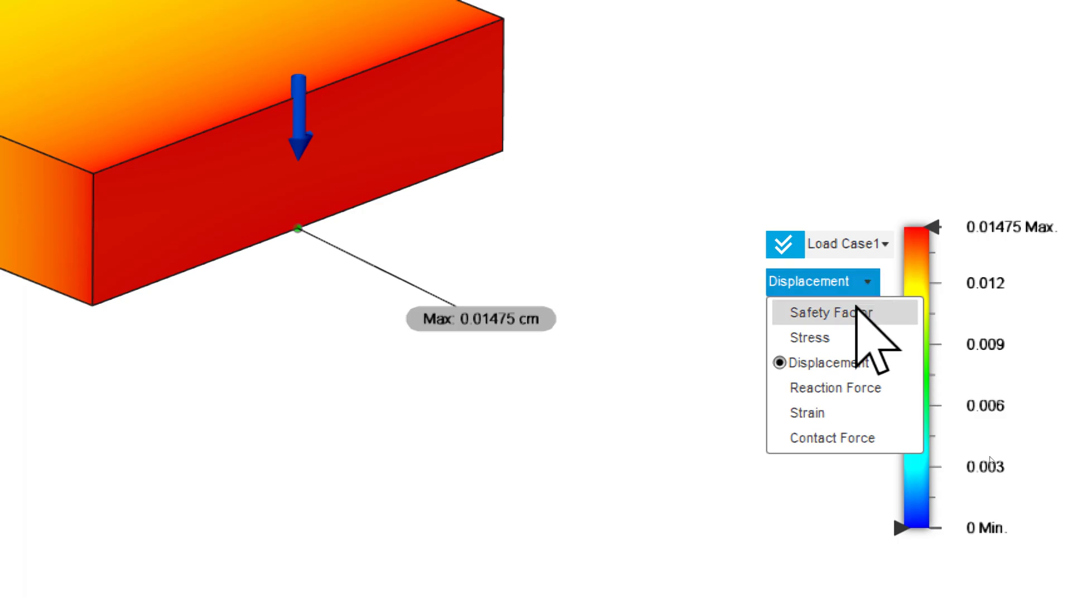
View the von Mises stress plot, then strain, then return to displacement
click(839, 337)
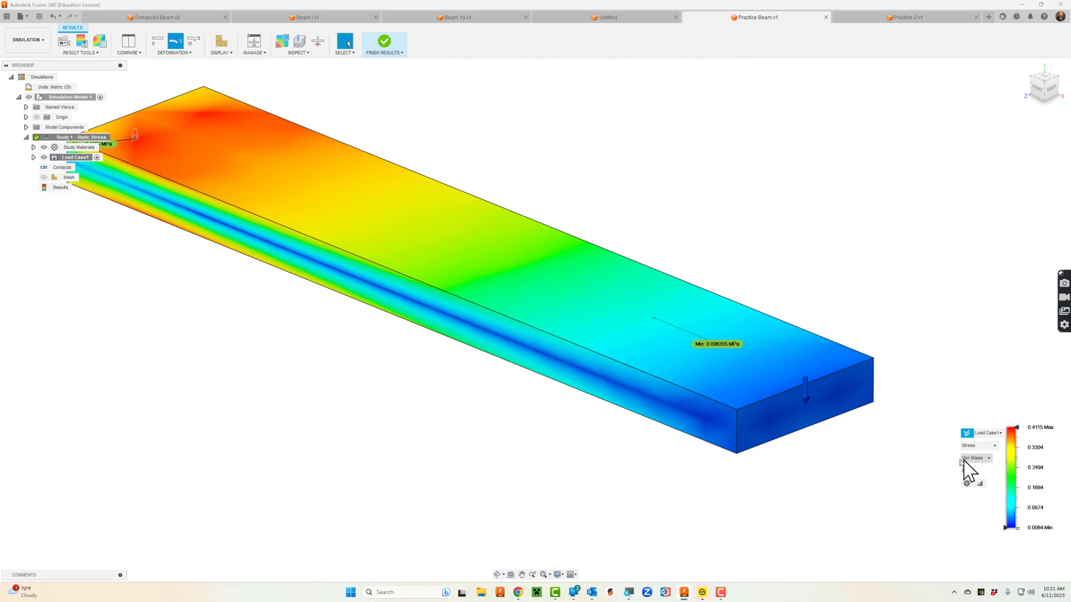
scroll(797, 404, down, 2)
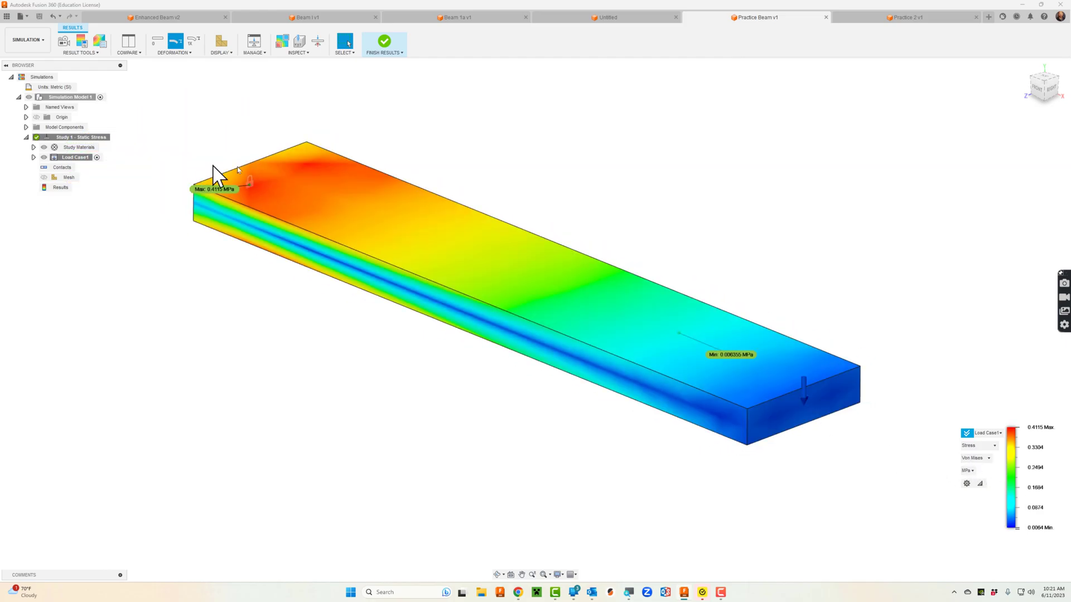
scroll(256, 174, up, 1)
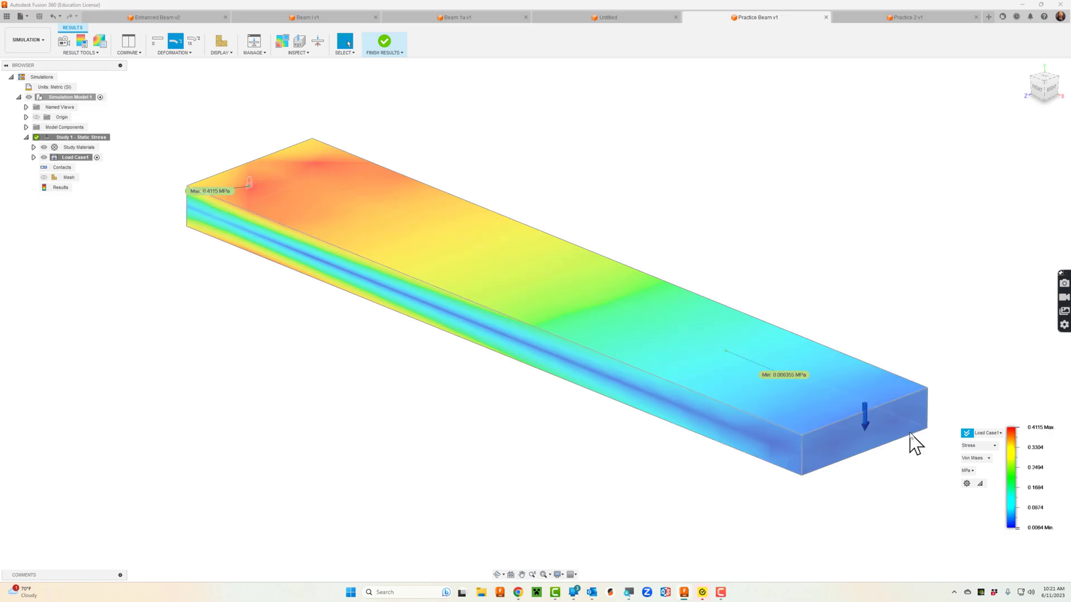
click(990, 447)
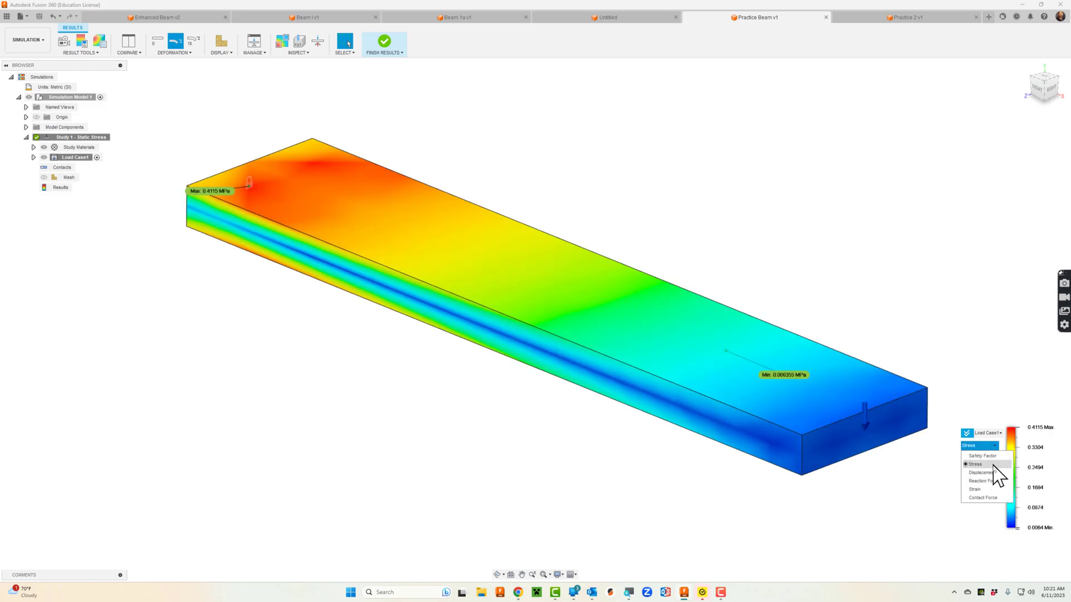
click(984, 490)
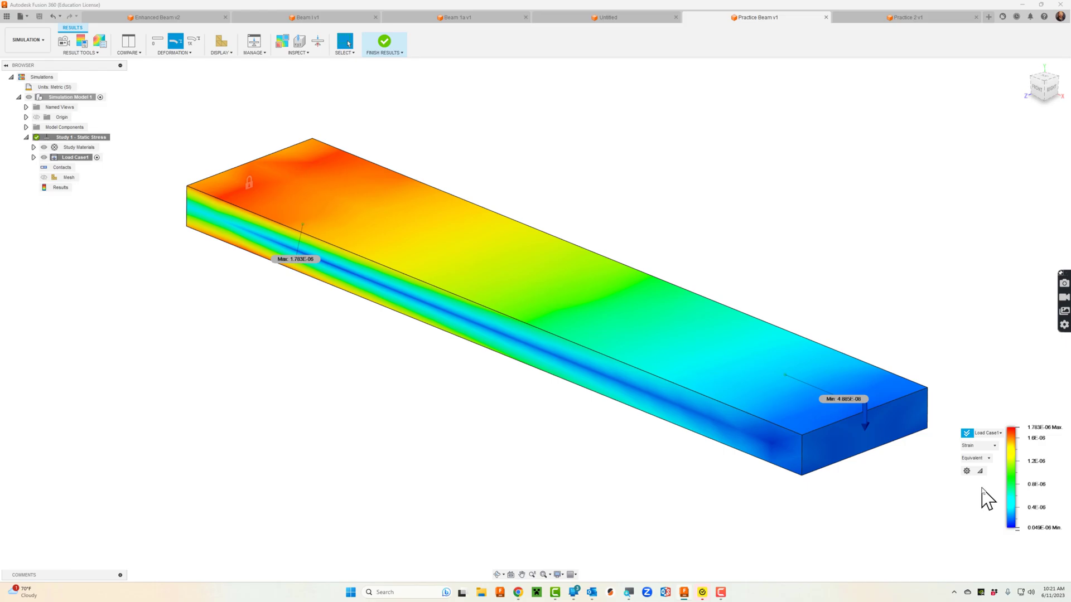
click(993, 447)
click(987, 473)
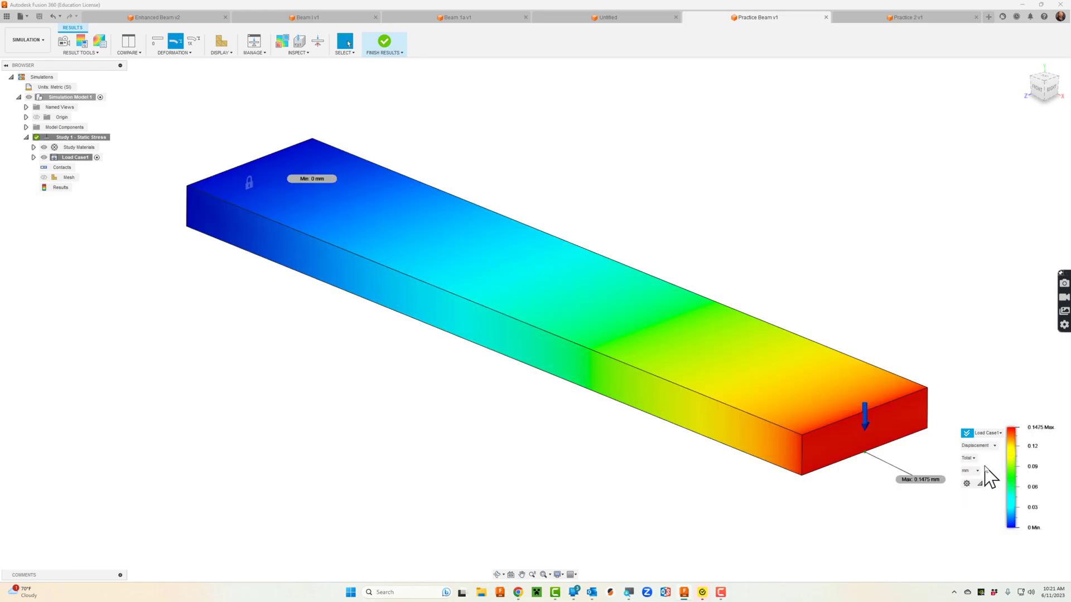
Trim the low and high ends of the displacement colour range
drag(1006, 530, 1005, 487)
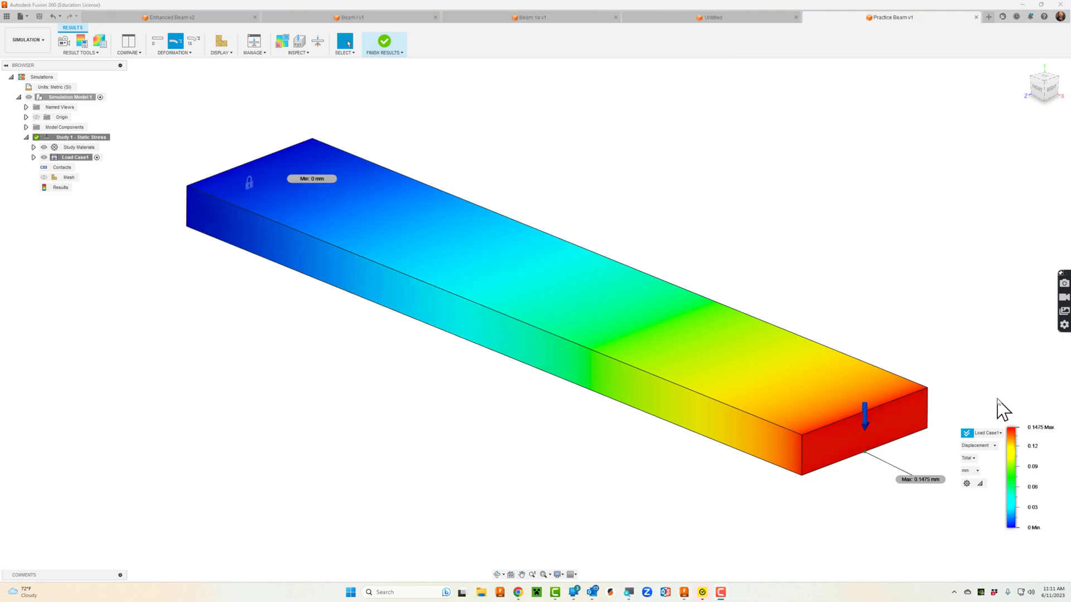
mouse_move(1019, 429)
mouse_move(1016, 429)
mouse_down()
mouse_move(1014, 443)
mouse_move(1020, 420)
mouse_up()
Show the Safety Factor result on the beam, reading 15 throughout
click(988, 446)
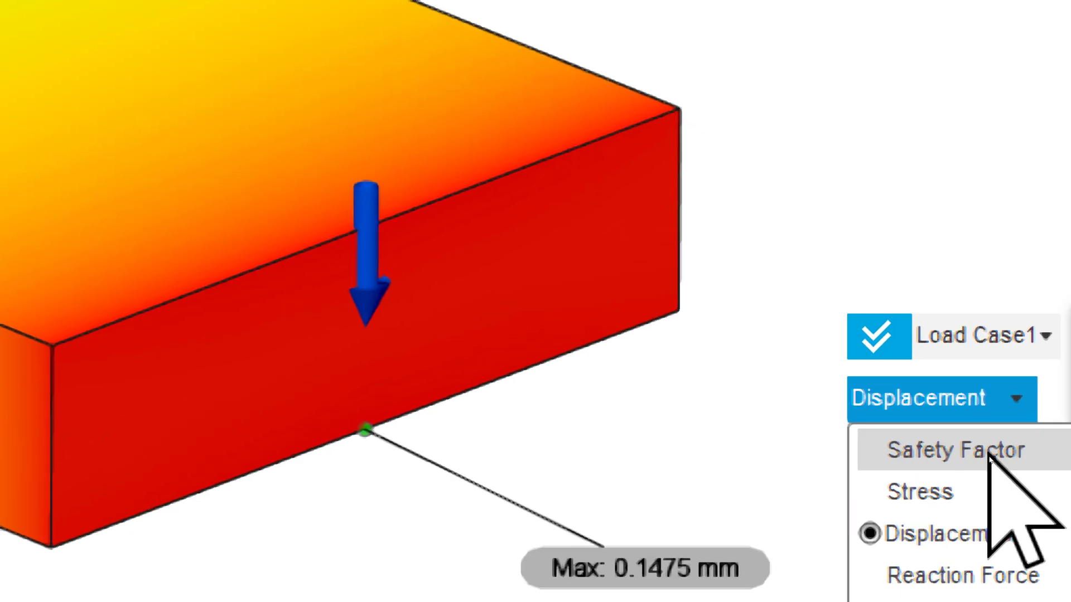
click(988, 454)
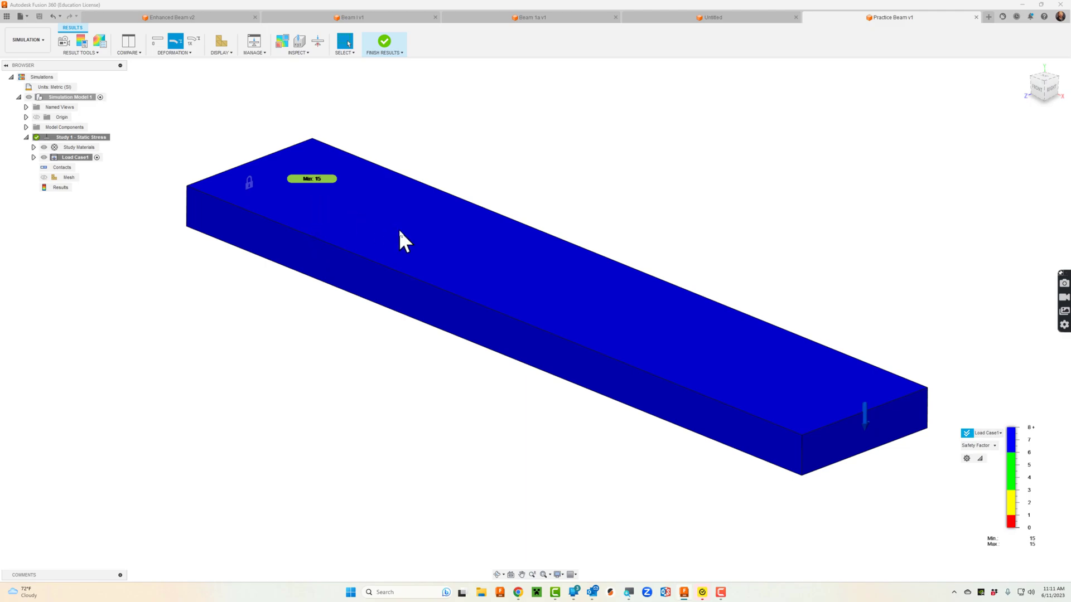
mouse_move(1022, 438)
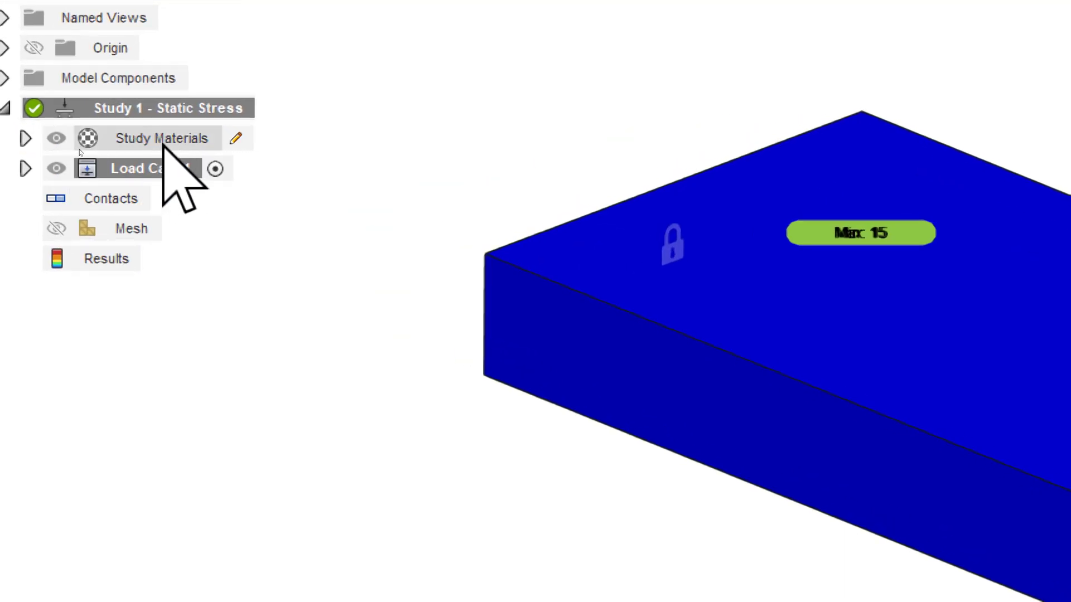
In Study Materials, replace the steel study material with ABS Plastic
click(25, 138)
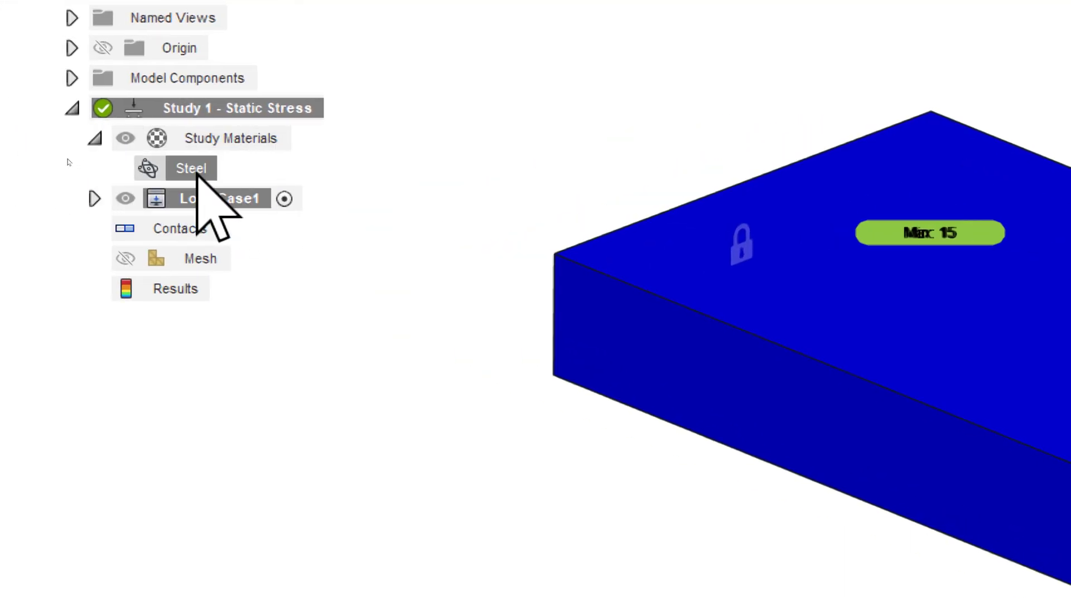
click(318, 138)
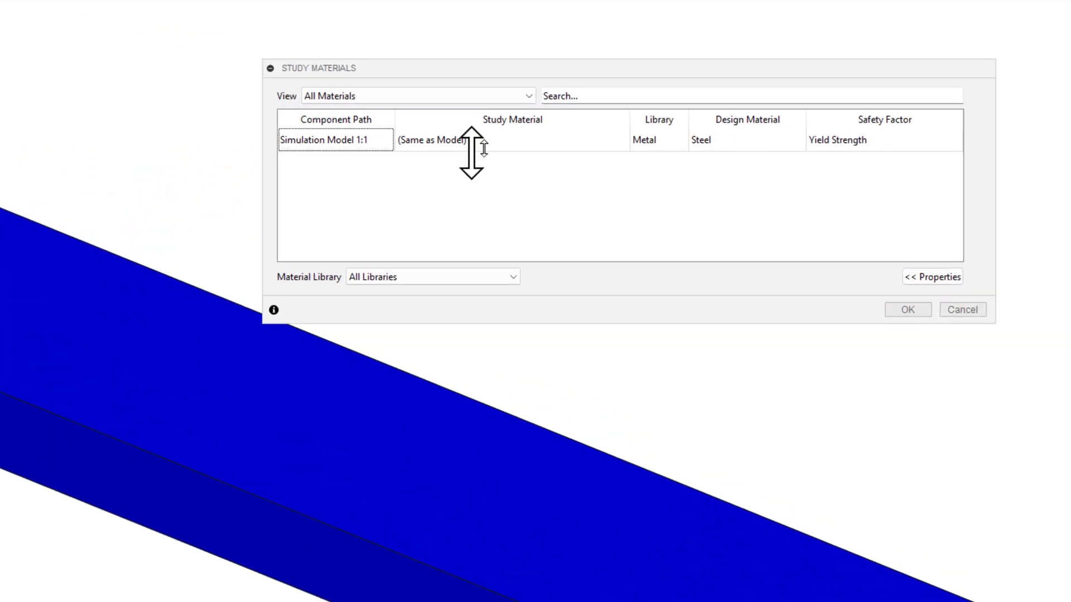
click(624, 140)
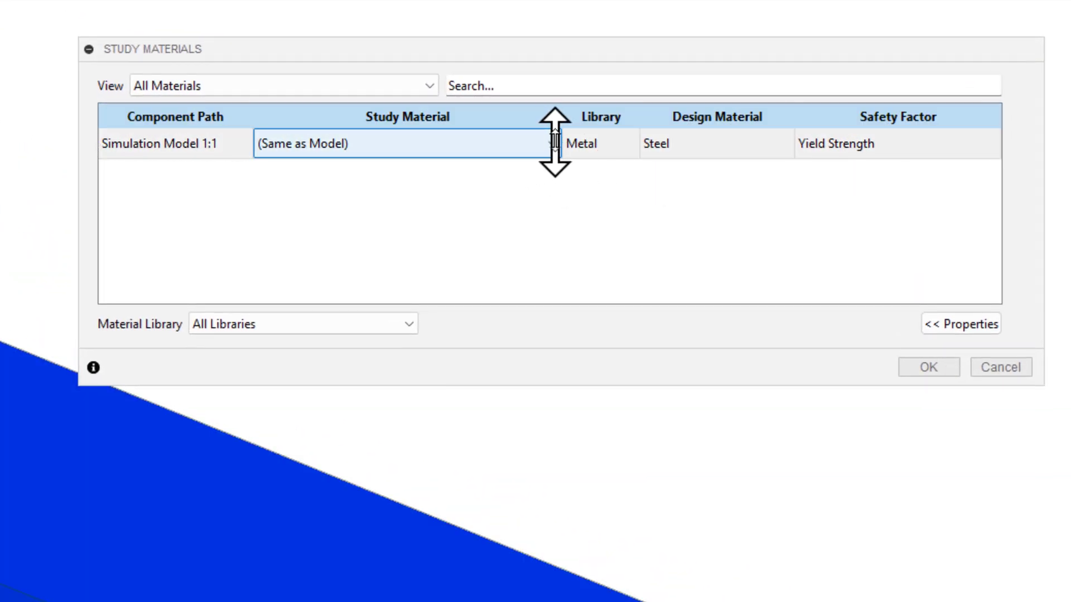
click(554, 142)
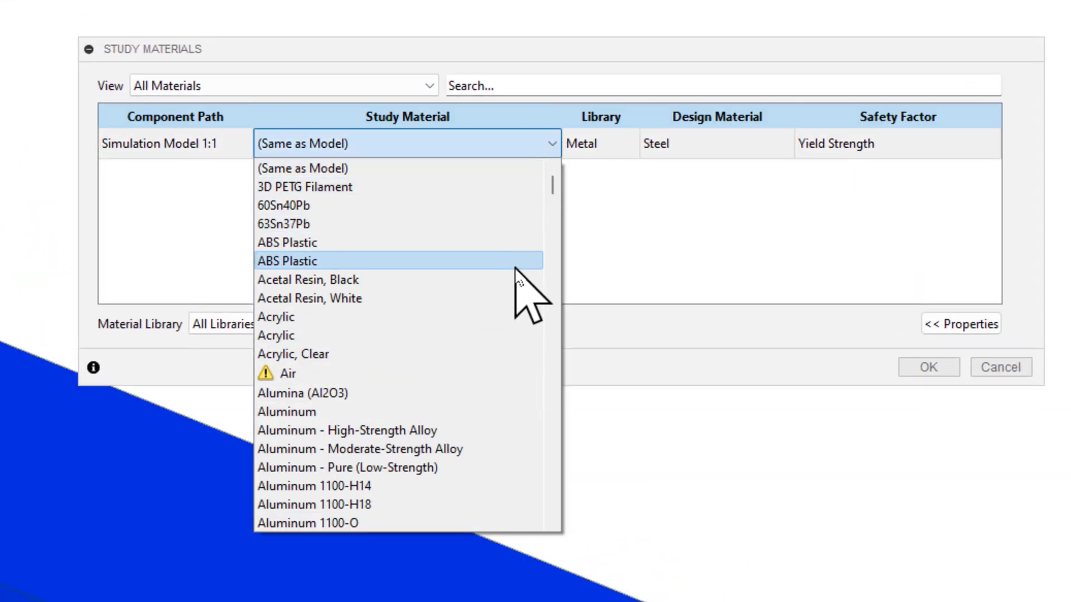
scroll(516, 268, down, 7)
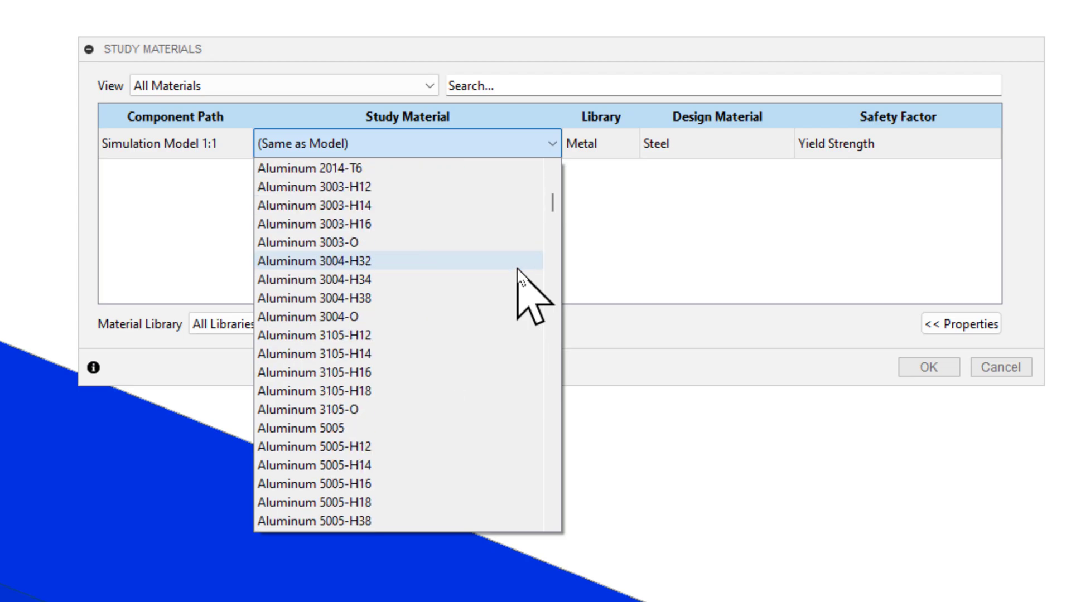
scroll(516, 268, down, 20)
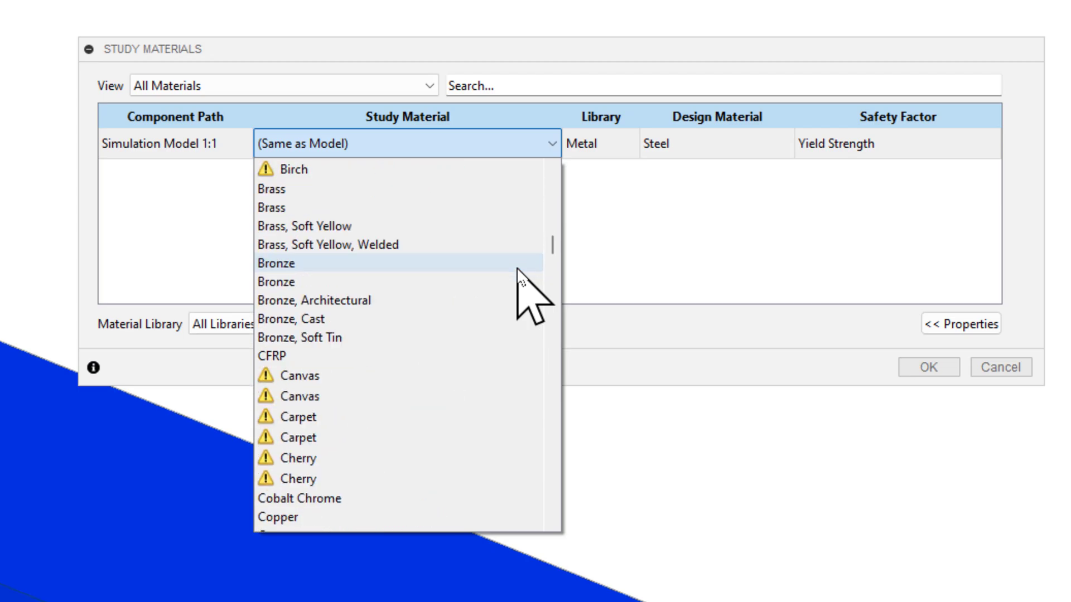
scroll(517, 268, down, 20)
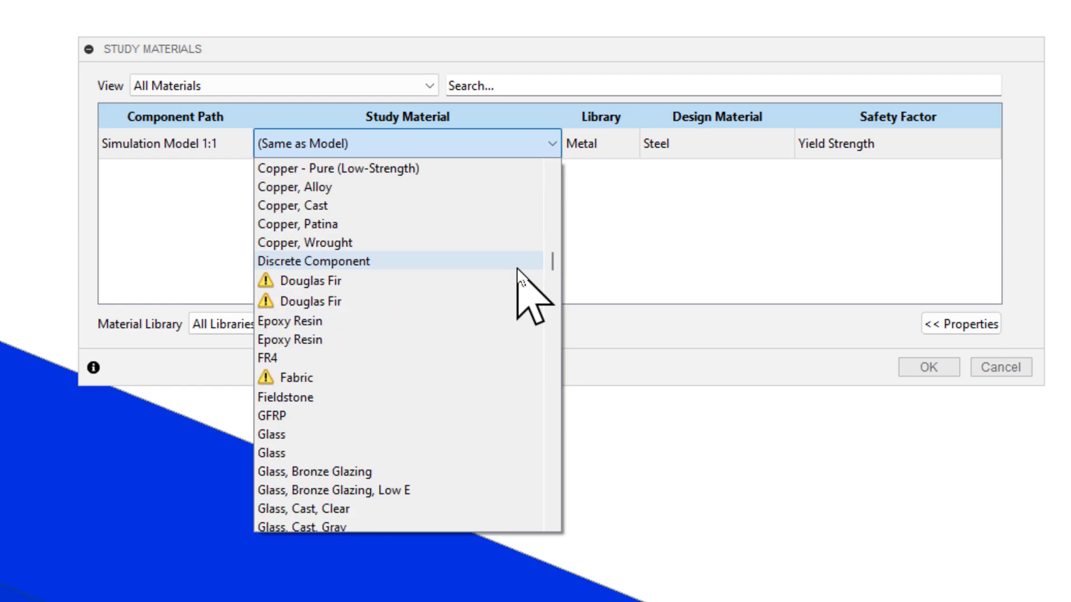
scroll(517, 268, down, 3)
scroll(516, 268, down, 18)
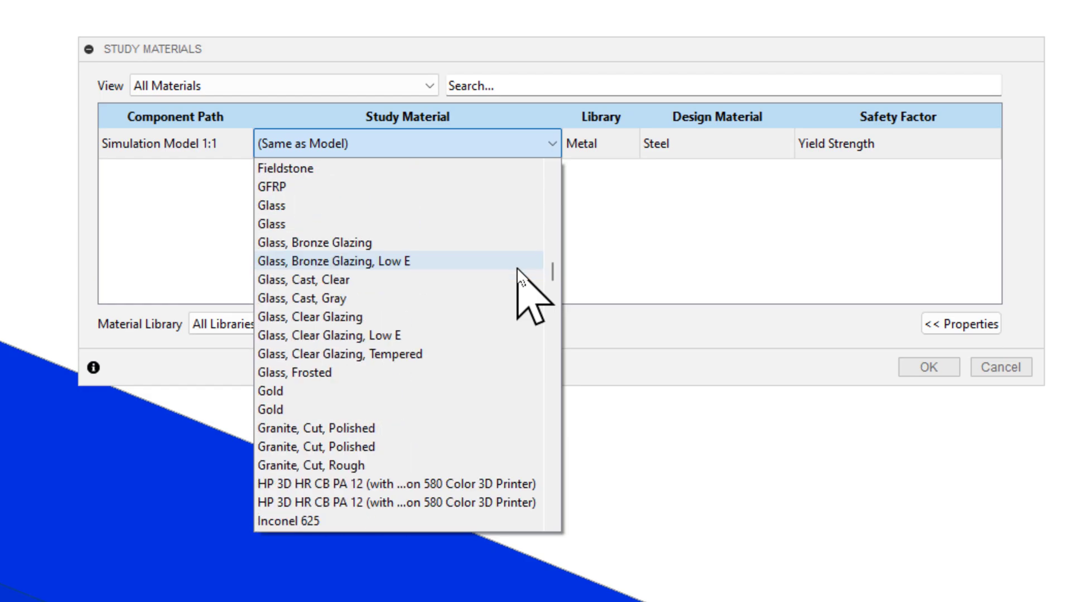
scroll(516, 269, up, 20)
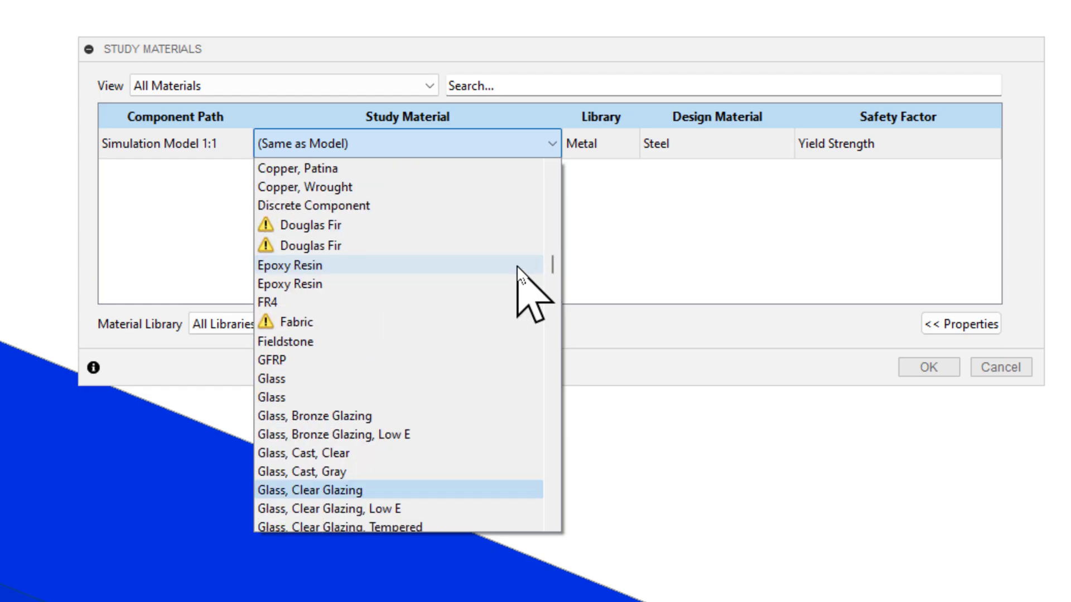
scroll(516, 268, up, 12)
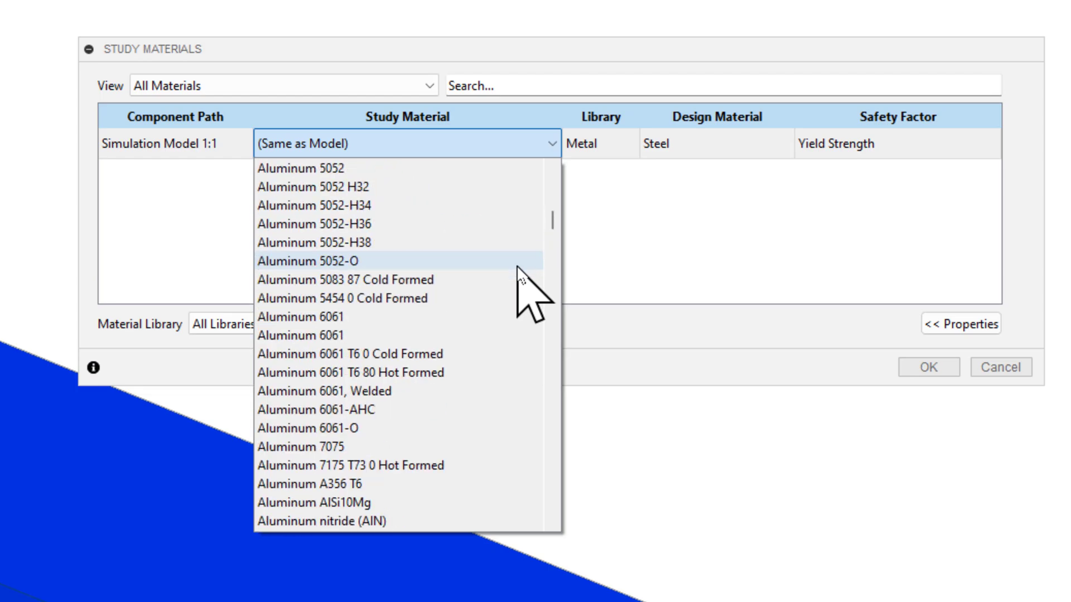
scroll(516, 268, up, 3)
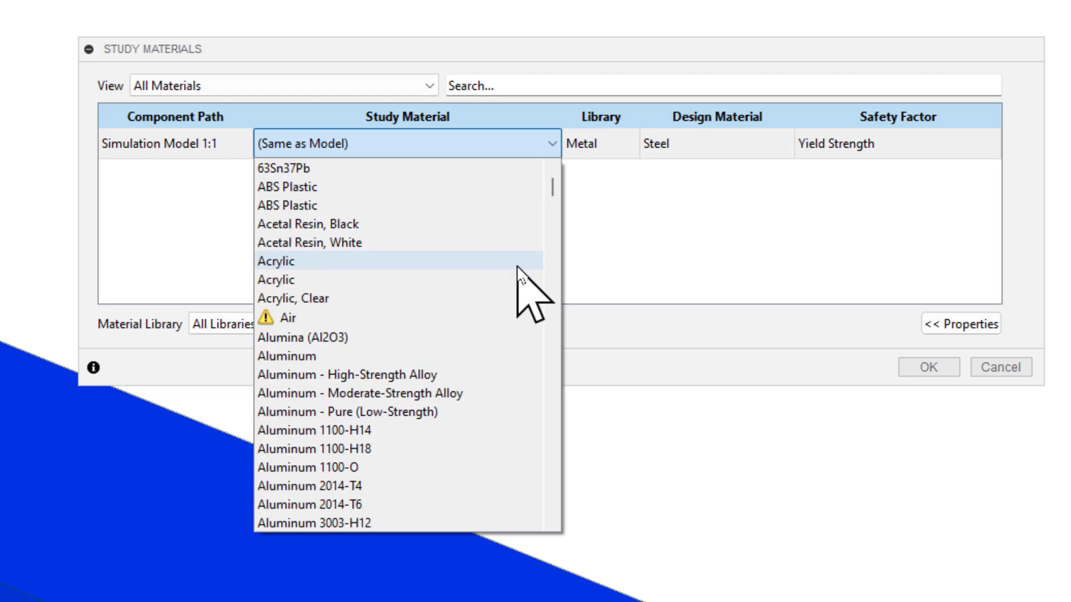
click(363, 246)
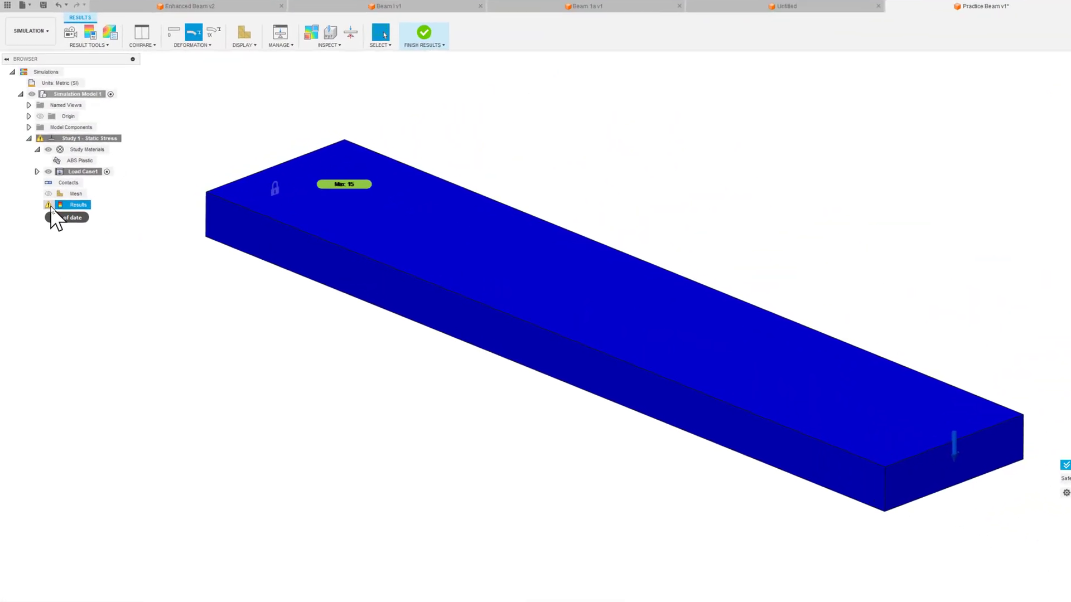
Solve the Practice Beam static stress study, then close the Job Status and Results Details
right_click(185, 312)
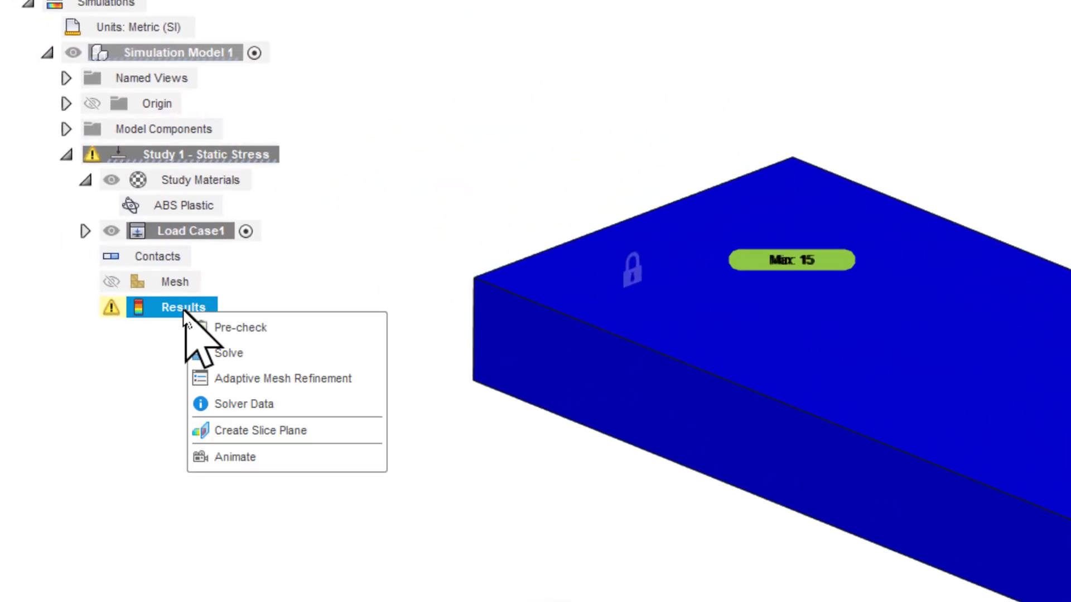
click(220, 357)
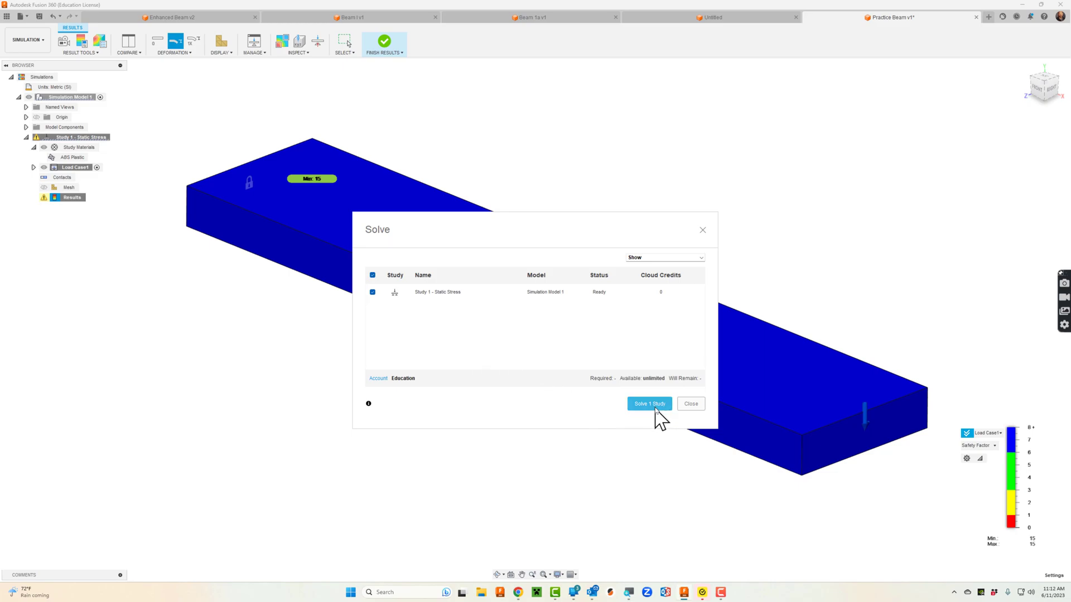
click(656, 408)
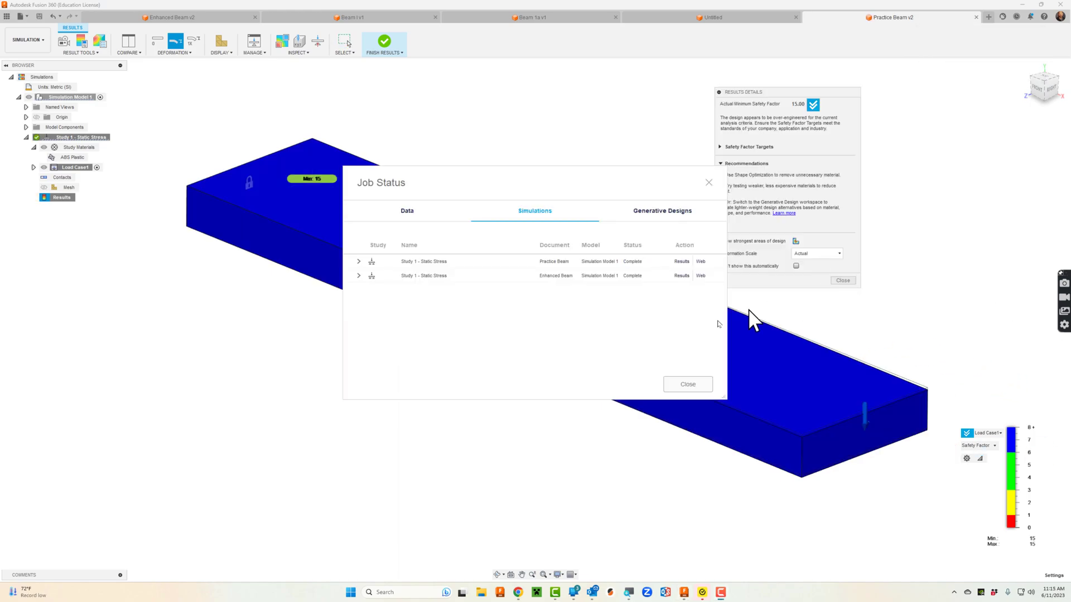
click(687, 384)
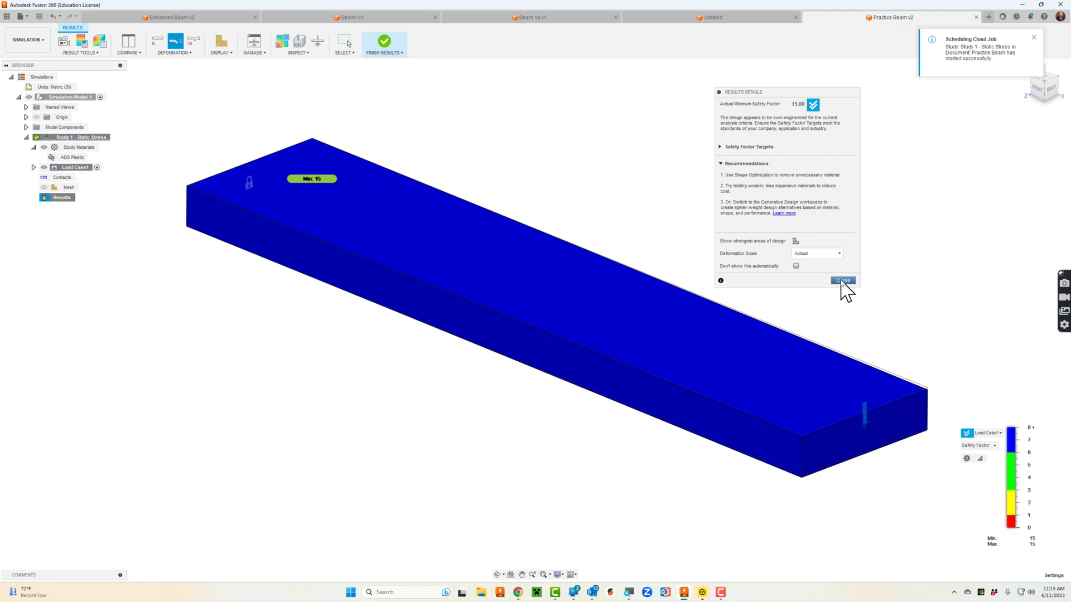
click(842, 280)
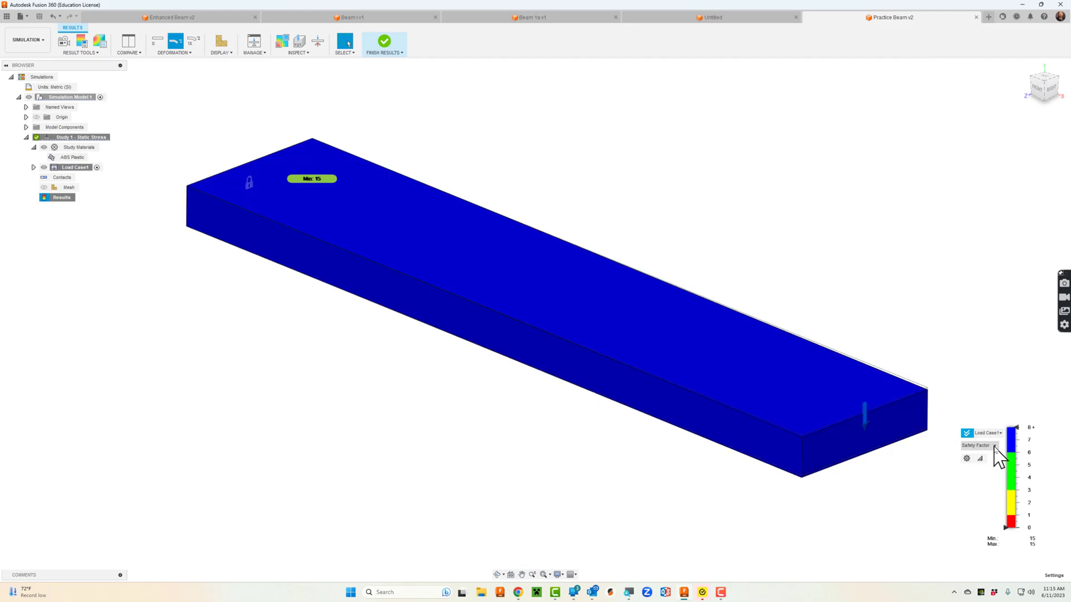
Switch the beam's result plot from Safety Factor to Displacement
click(993, 446)
click(991, 473)
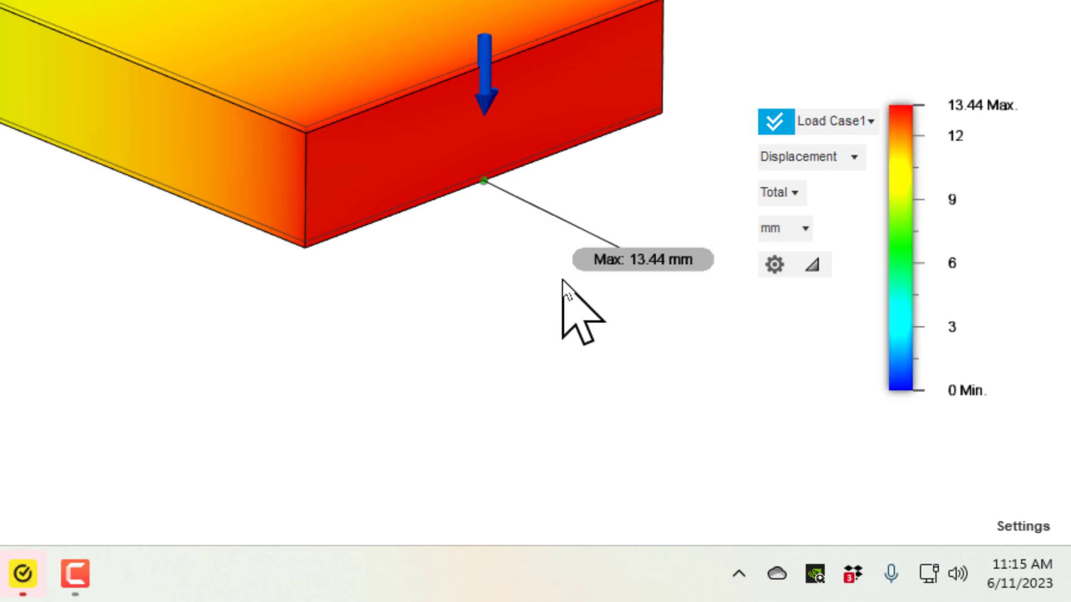
scroll(680, 307, up, 3)
scroll(681, 307, up, 2)
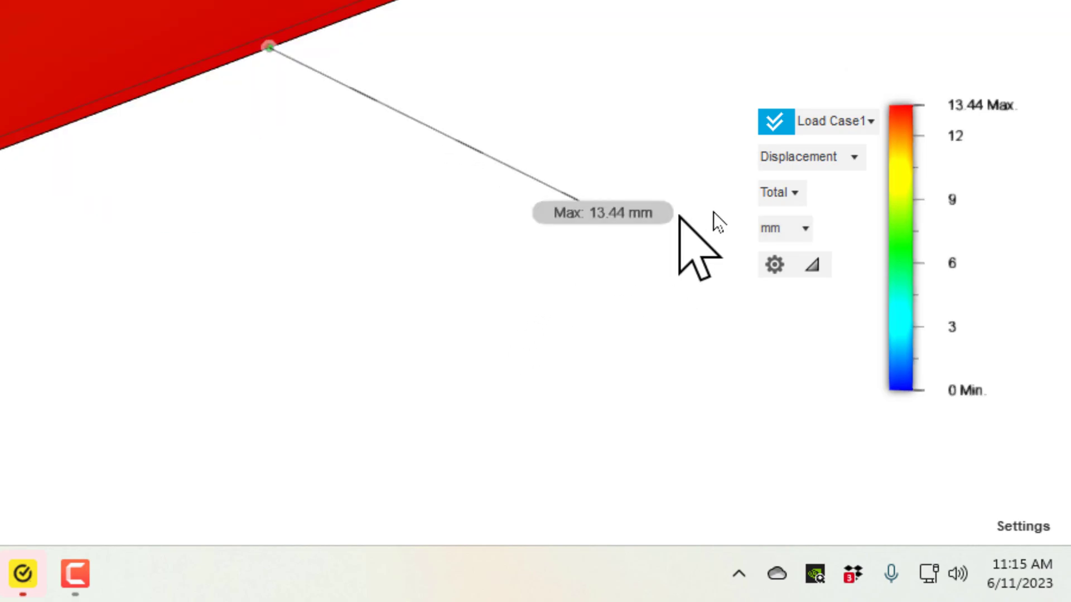
Change the displacement units from mm to in, showing a 0.5292 in maximum
click(842, 164)
click(842, 165)
click(793, 240)
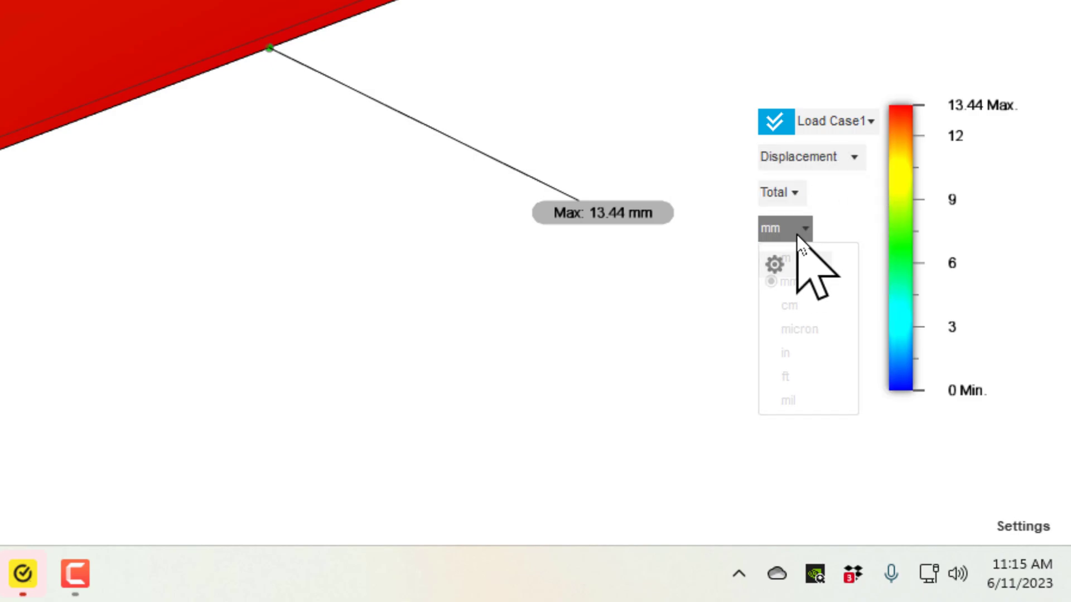
click(803, 350)
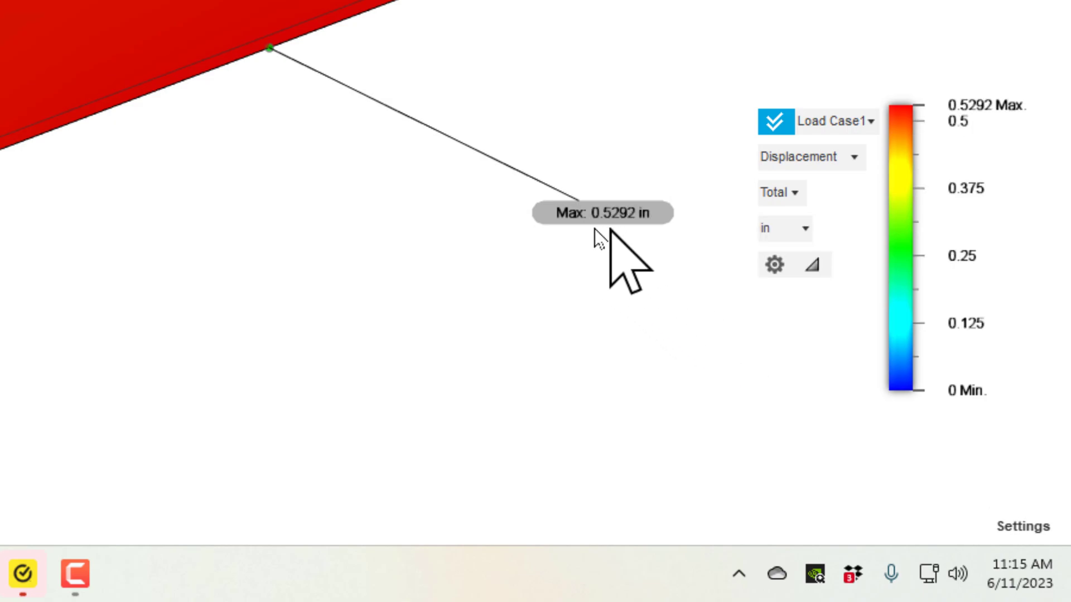
scroll(211, 206, down, 3)
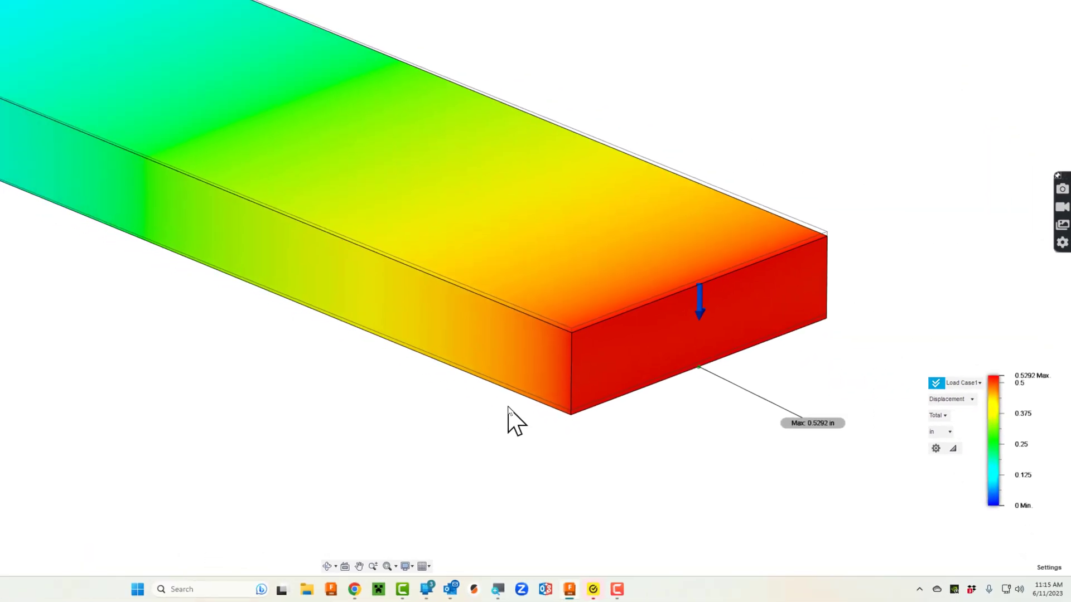
scroll(211, 209, up, 2)
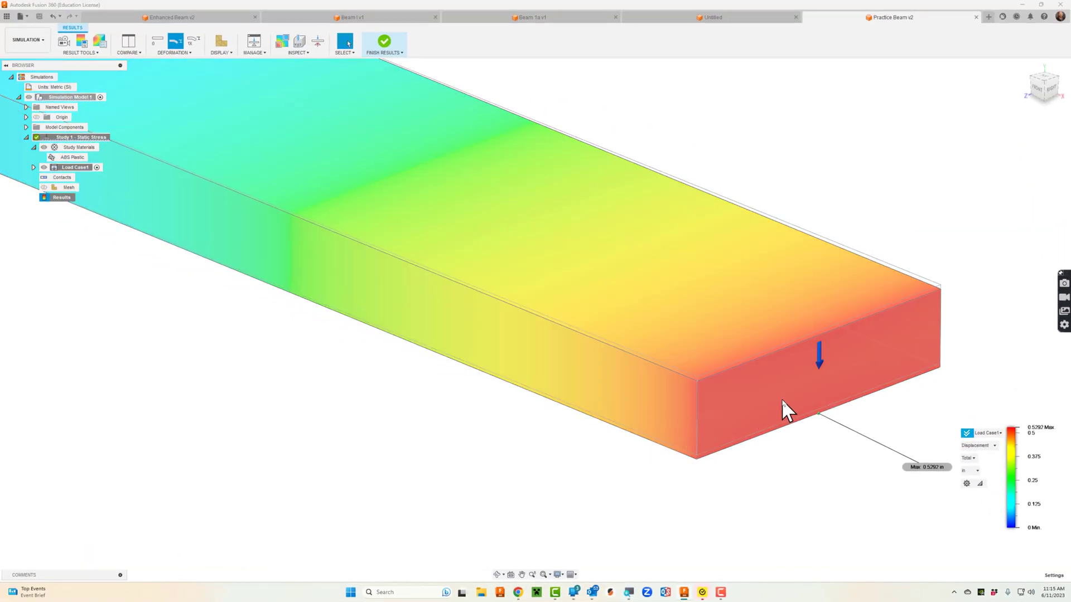
scroll(781, 399, down, 2)
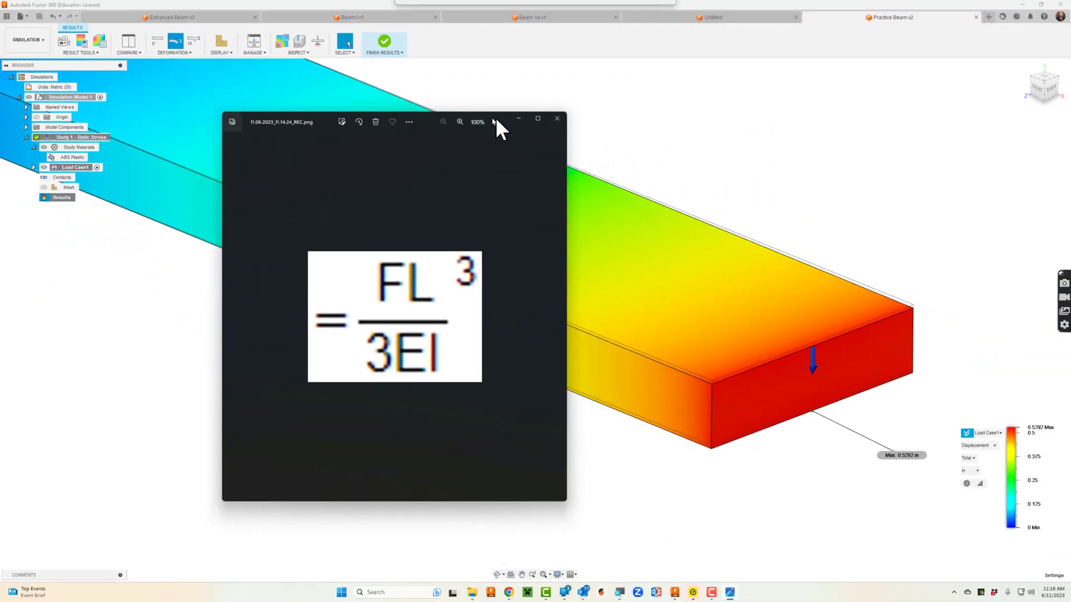
Move the Photos window with the FL³/3EI formula image further left
drag(495, 118, 433, 112)
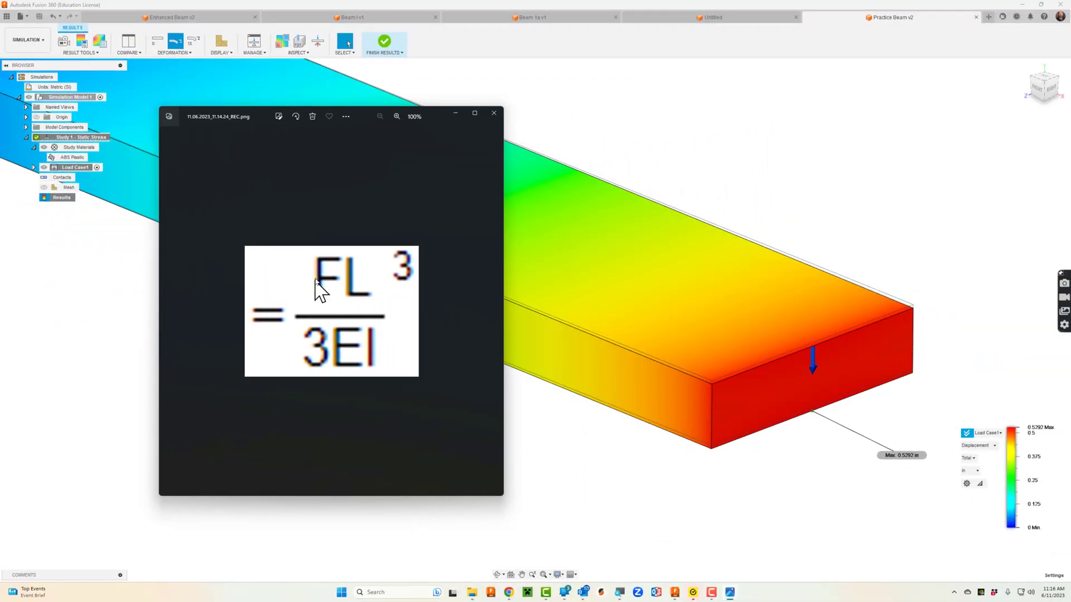